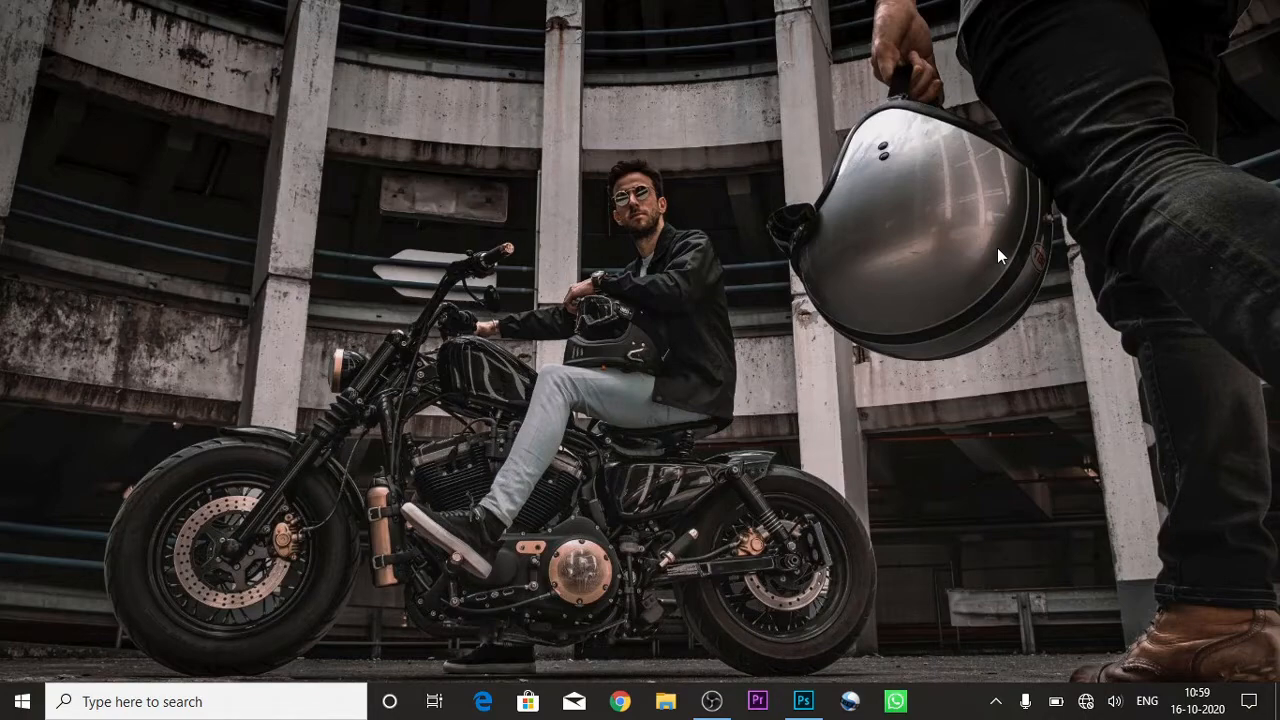
Step: Switch to Photoshop with the motorcycle photo and the blank Untitled-1 document open
{"action": "left_click", "coordinate": [802, 705]}
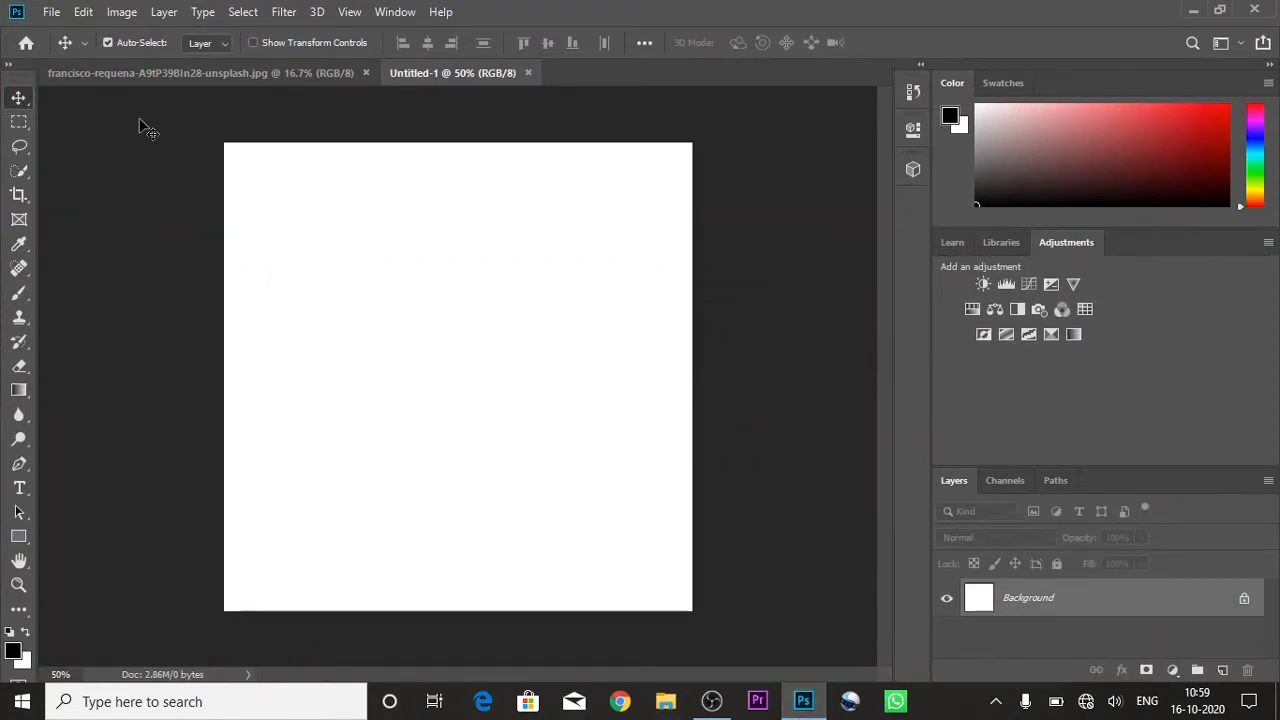
{"action": "left_click", "coordinate": [52, 12]}
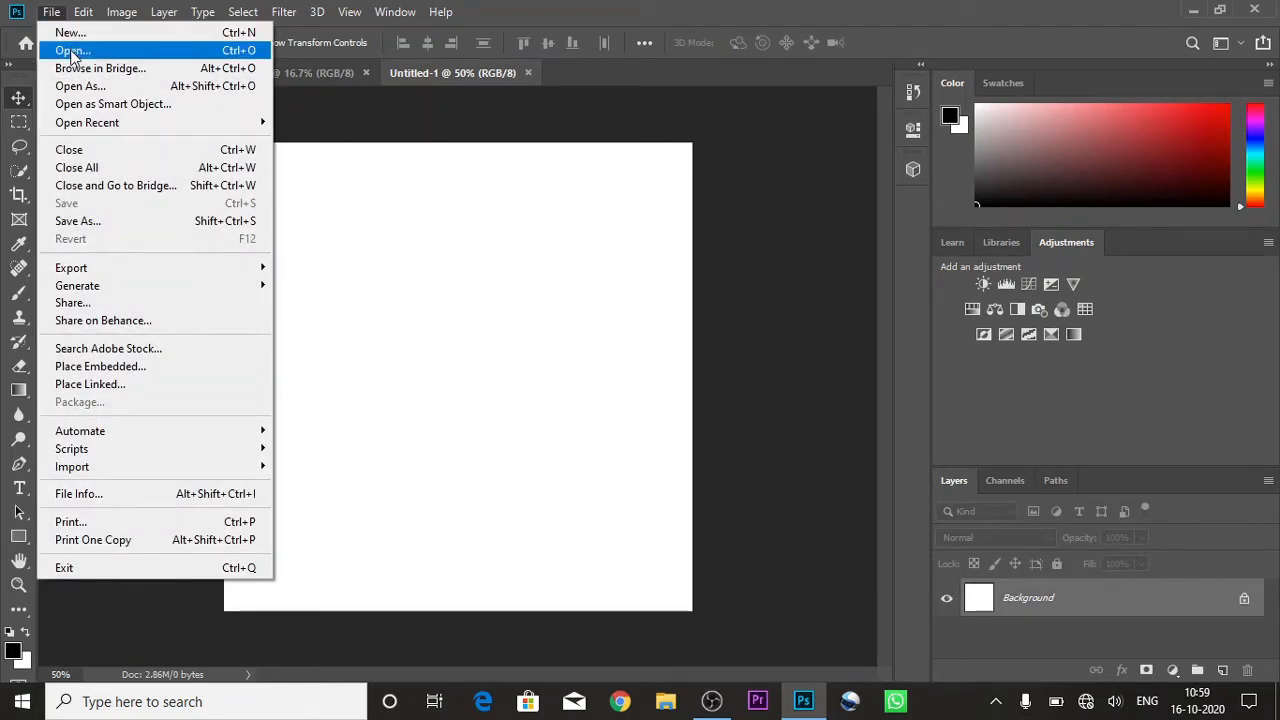
{"action": "left_click", "coordinate": [70, 51]}
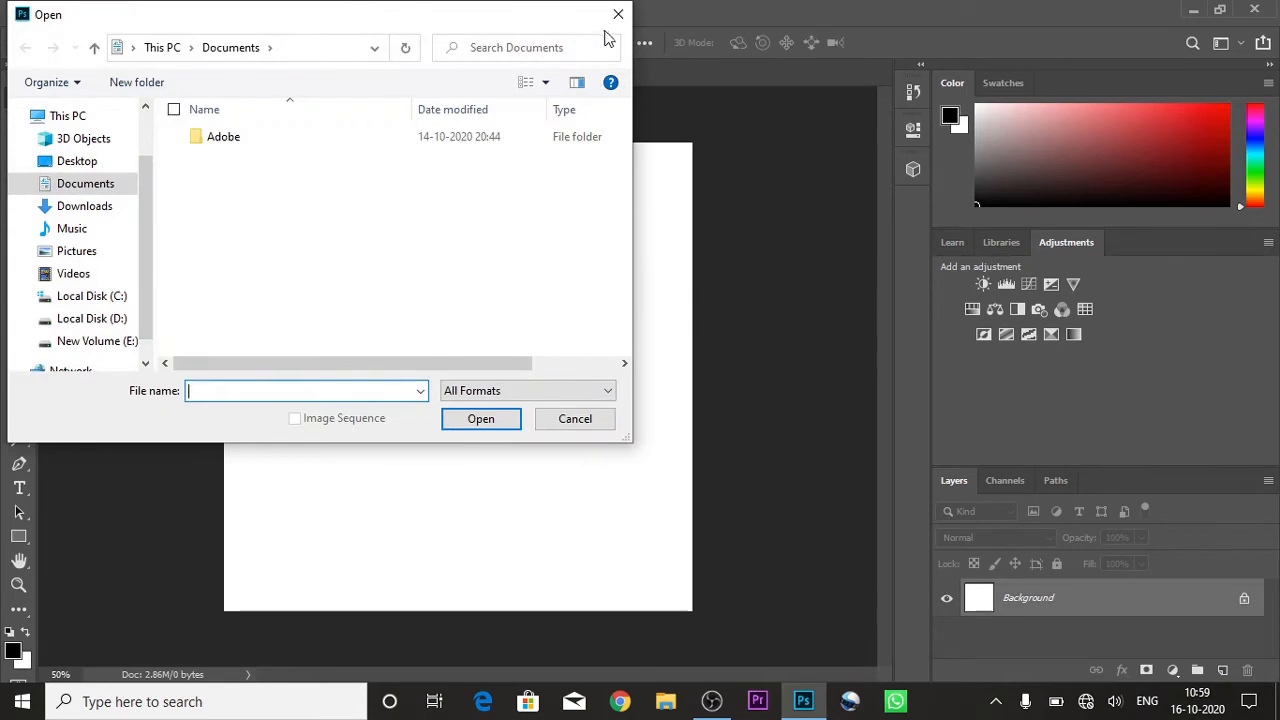
{"action": "left_click", "coordinate": [617, 17]}
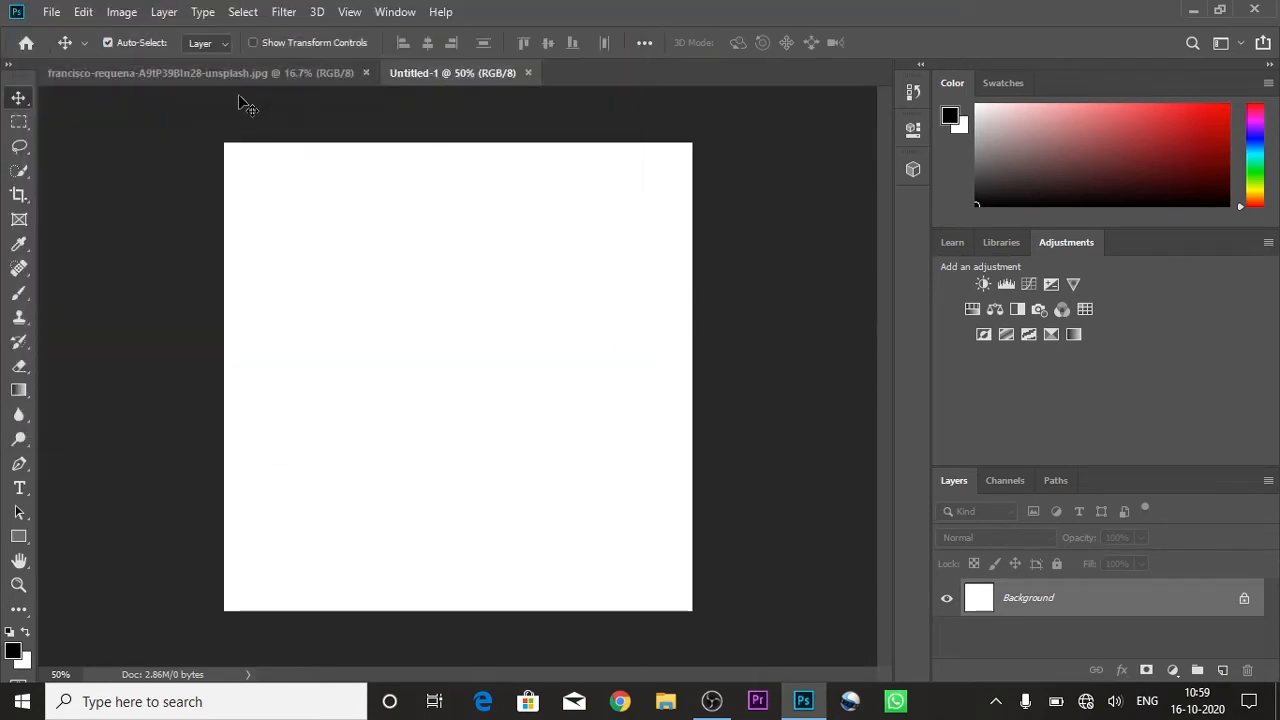
Step: Bring the motorcycle photo into the blank Untitled-1 document with the Move tool, shift it on the canvas, and undo both operations
{"action": "left_click", "coordinate": [228, 71]}
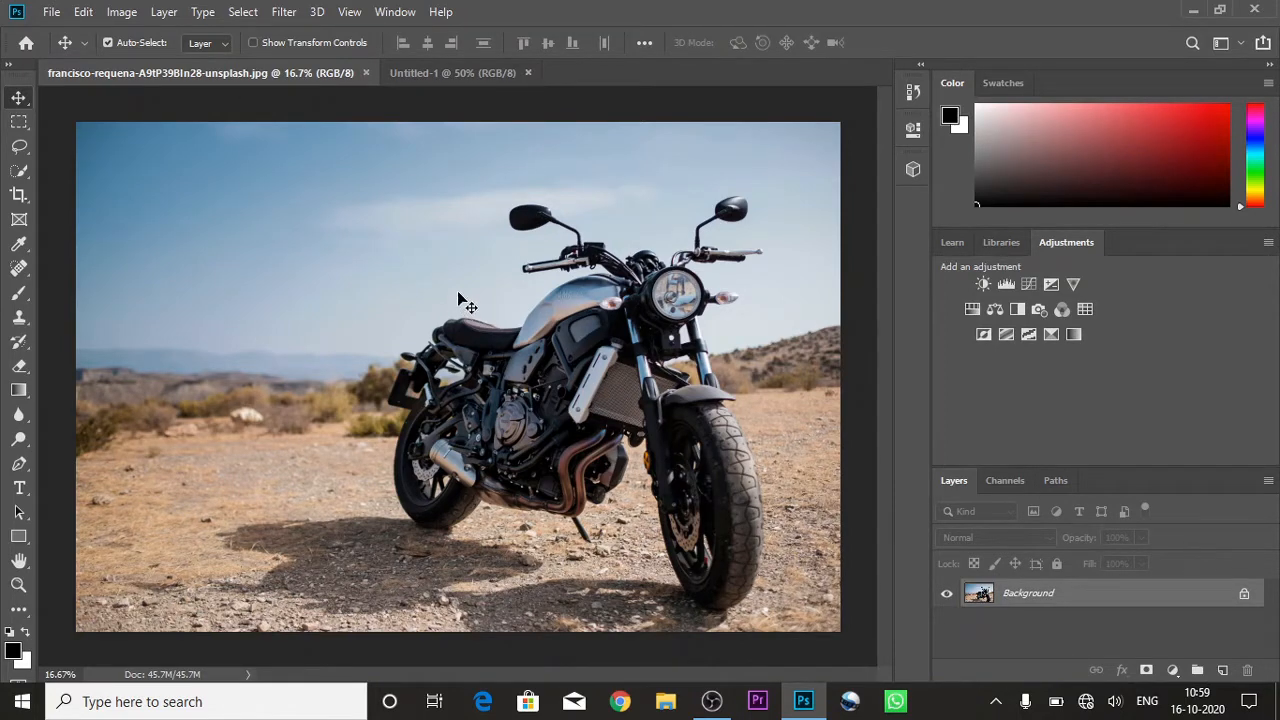
{"action": "left_click", "coordinate": [432, 74]}
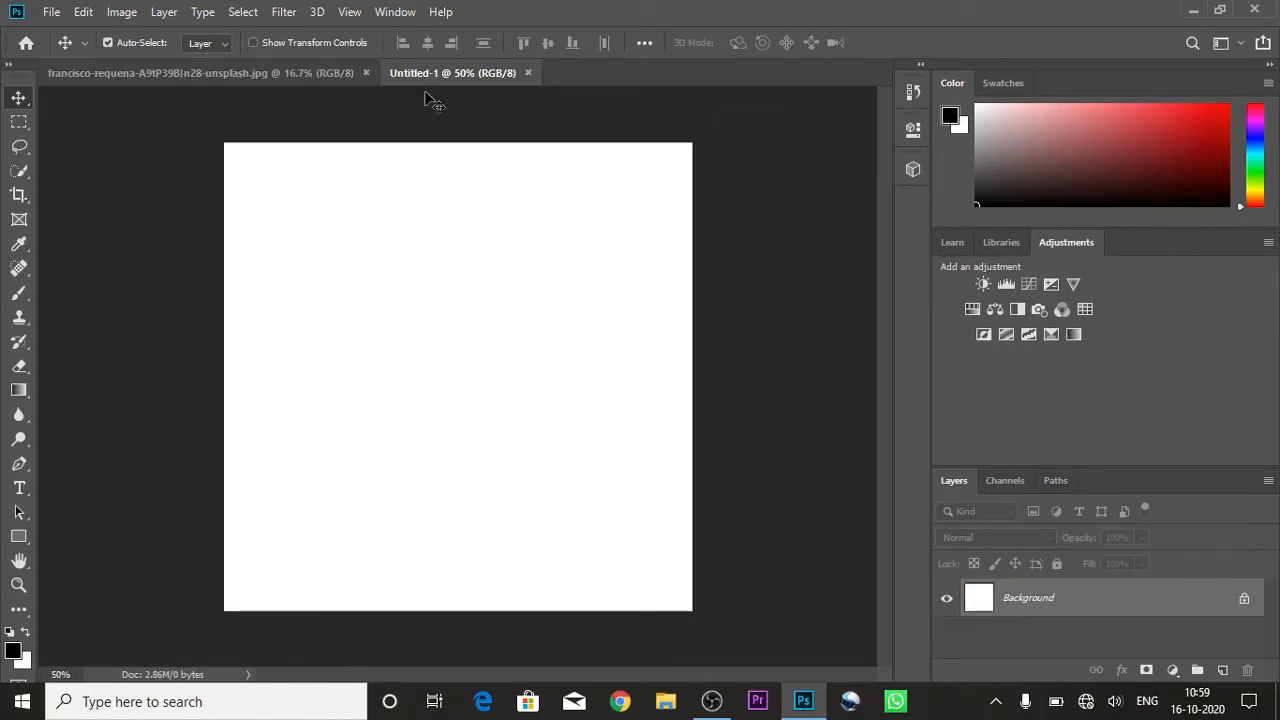
{"action": "left_click", "coordinate": [266, 70]}
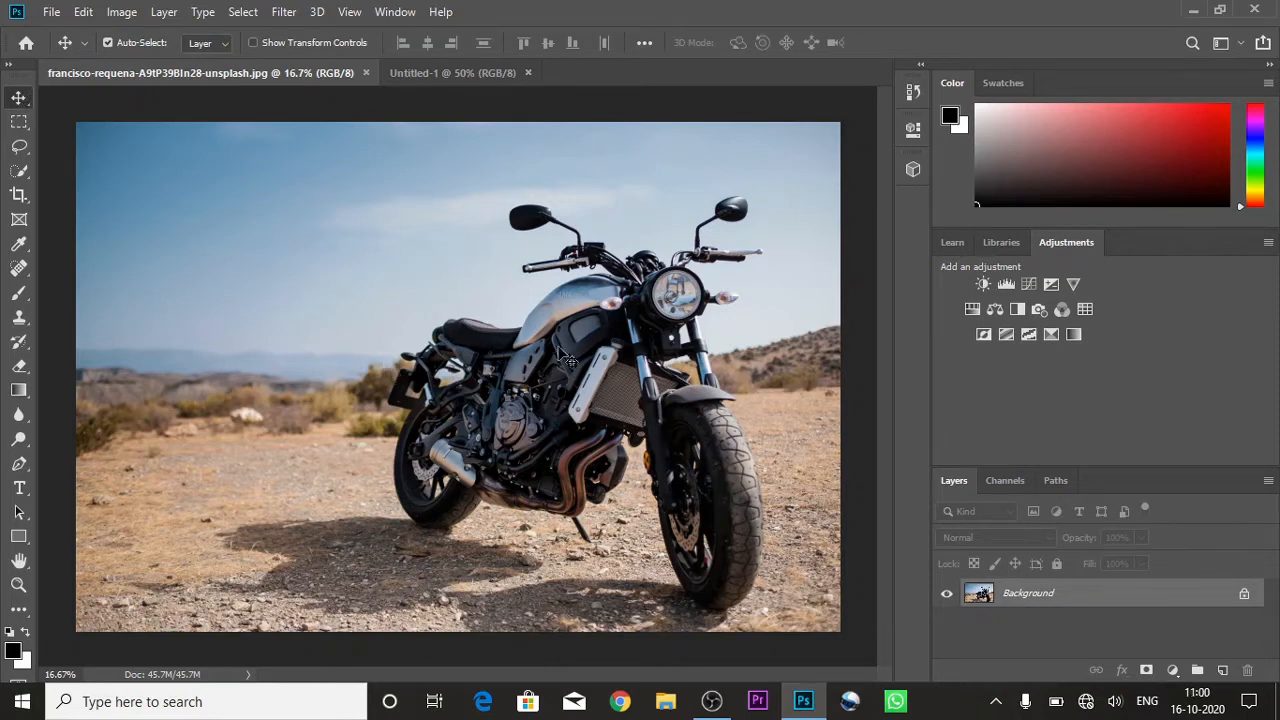
{"action": "left_click_drag", "start_coordinate": [567, 360], "coordinate": [483, 292]}
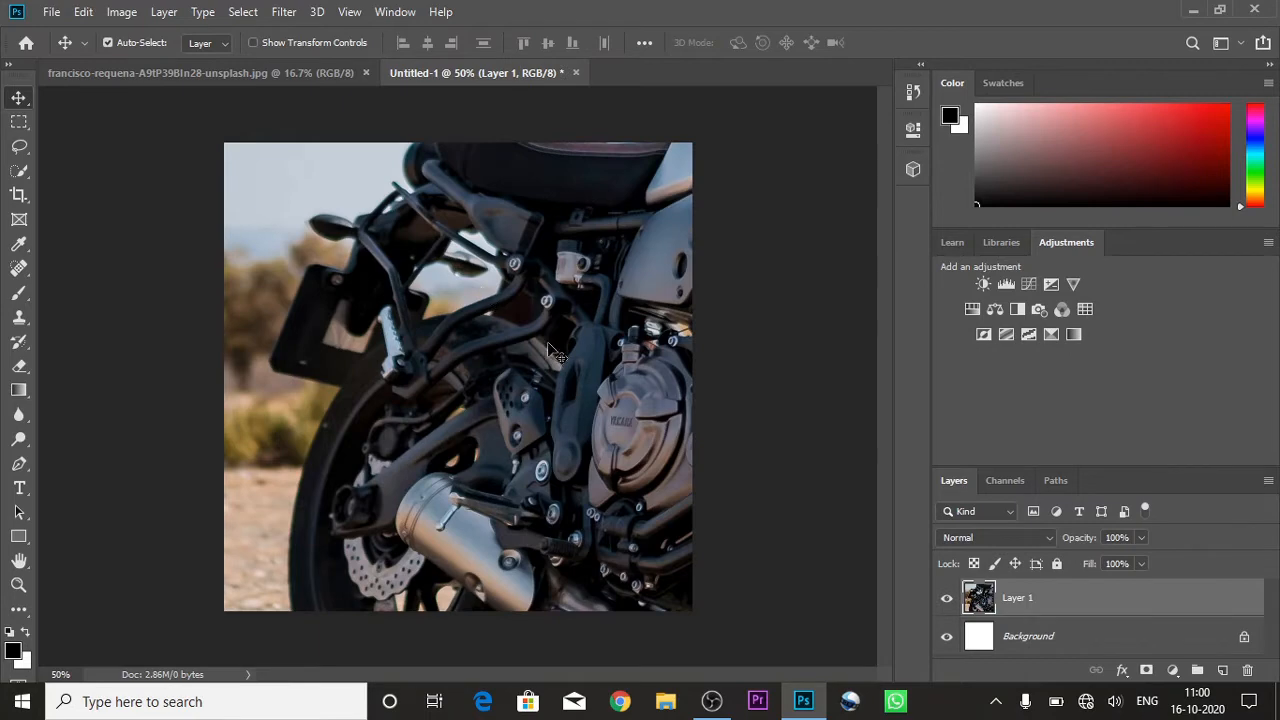
{"action": "left_click_drag", "start_coordinate": [545, 375], "coordinate": [420, 310]}
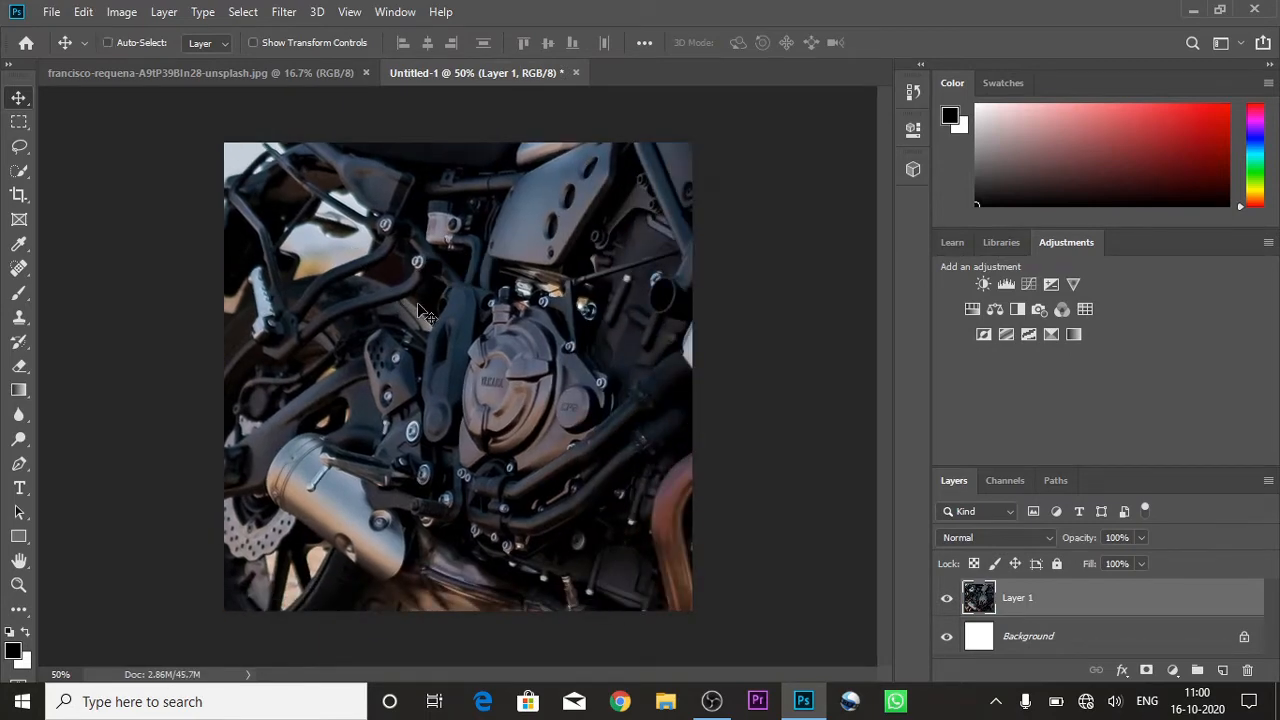
{"action": "key", "text": "ctrl+z"}
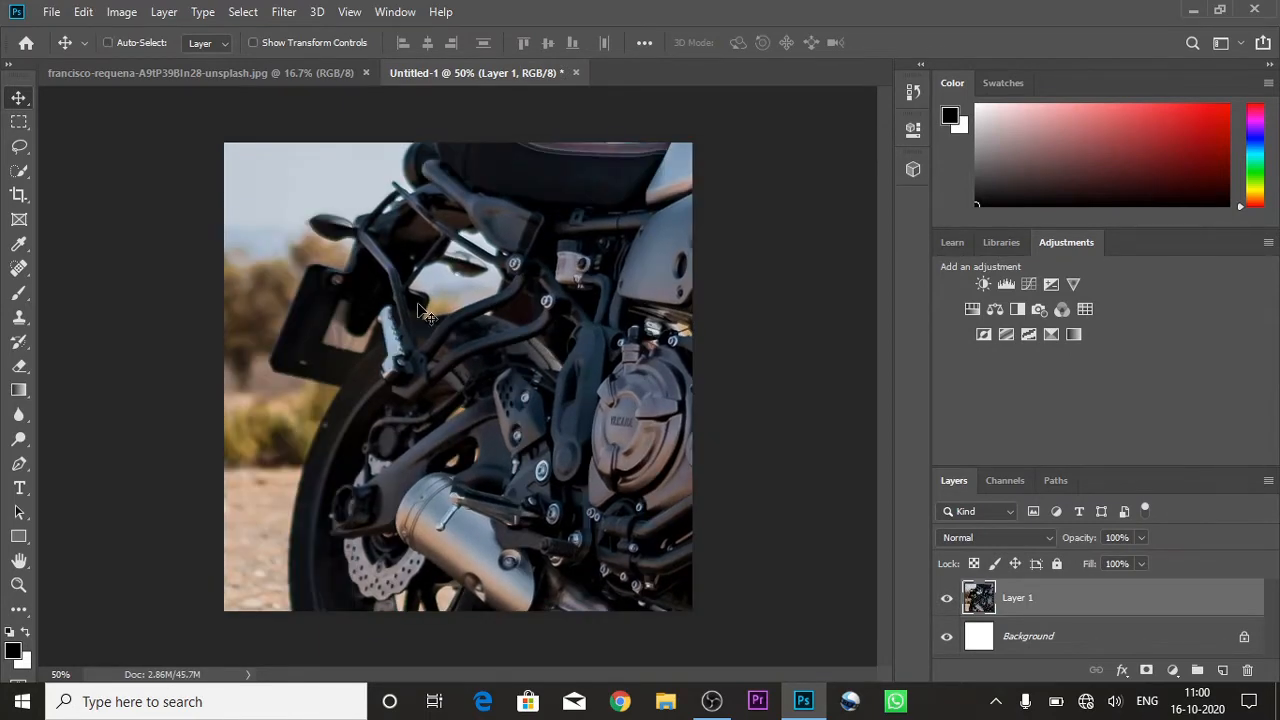
{"action": "key", "text": "ctrl+z"}
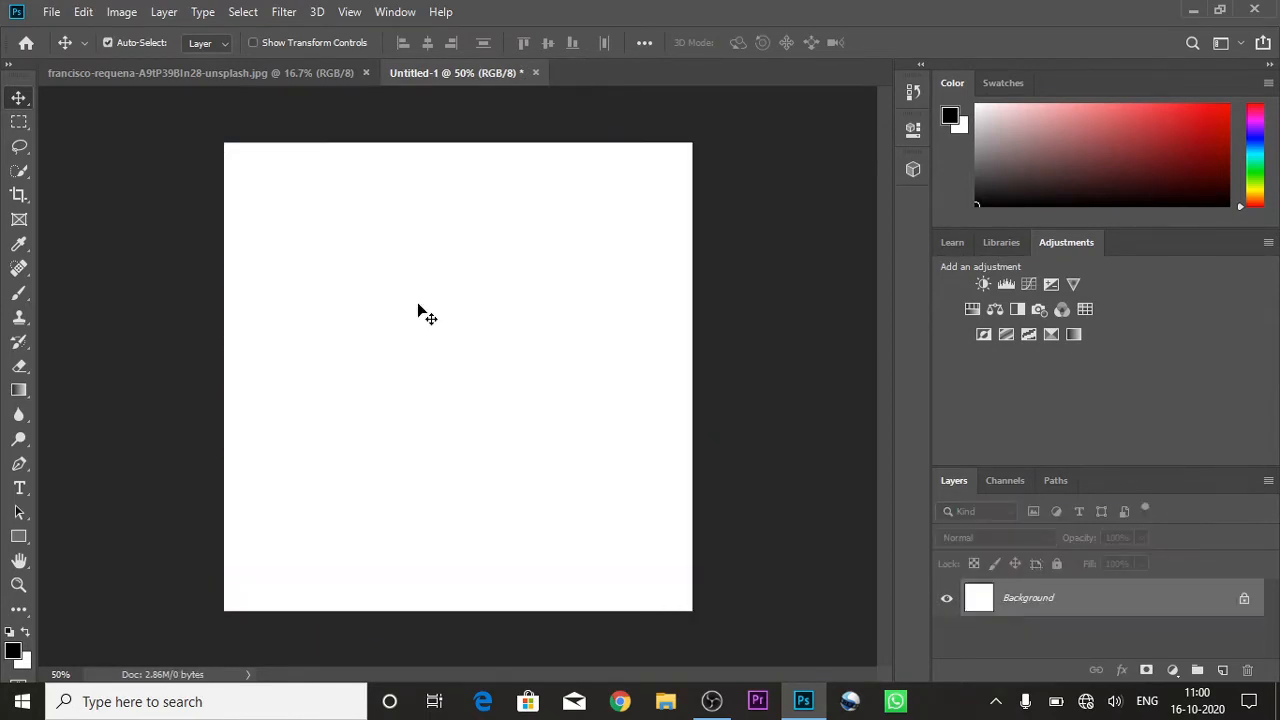
Step: Copy the entire motorcycle photo and paste it into the blank Untitled-1 document
{"action": "left_click", "coordinate": [222, 79]}
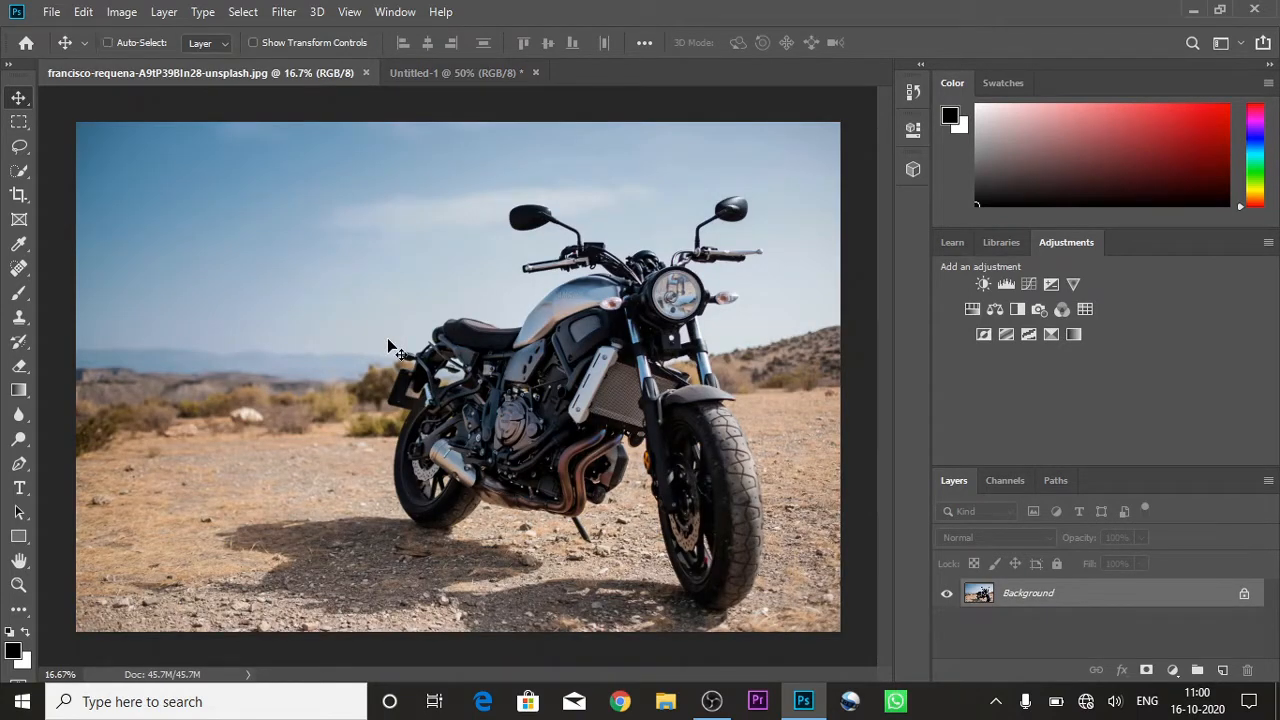
{"action": "key", "text": "ctrl+a"}
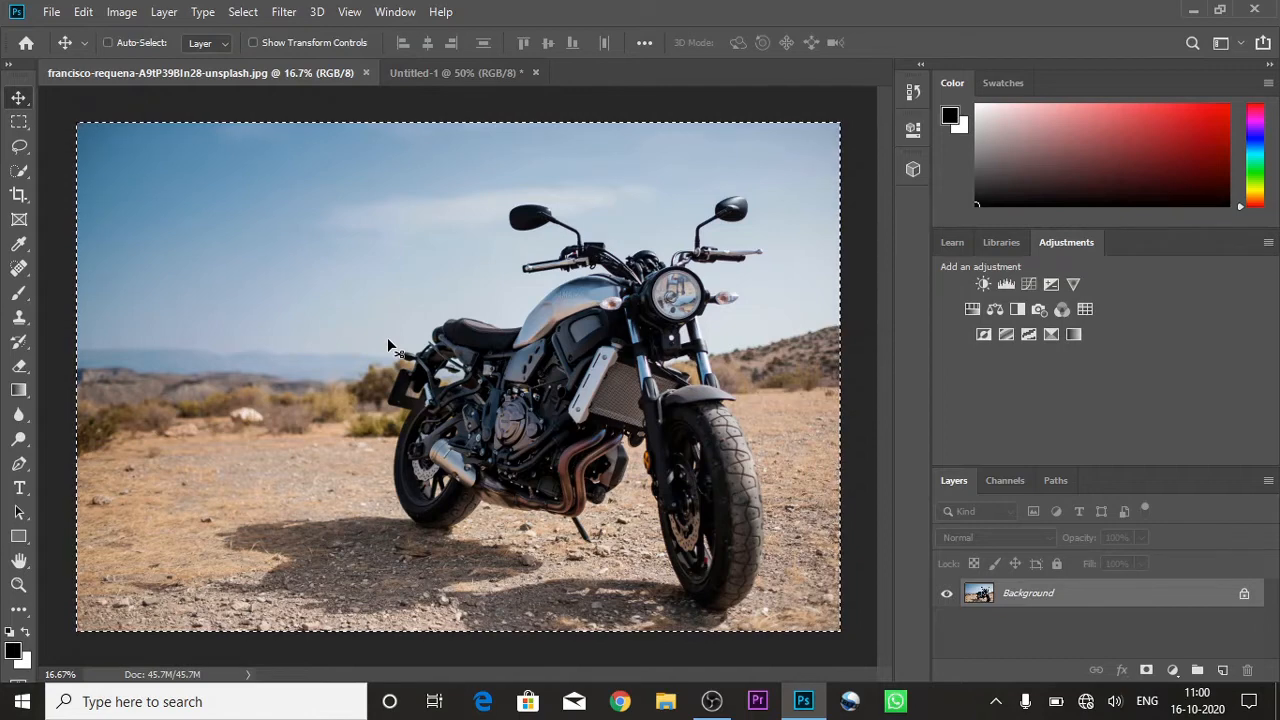
{"action": "key", "text": "ctrl+c"}
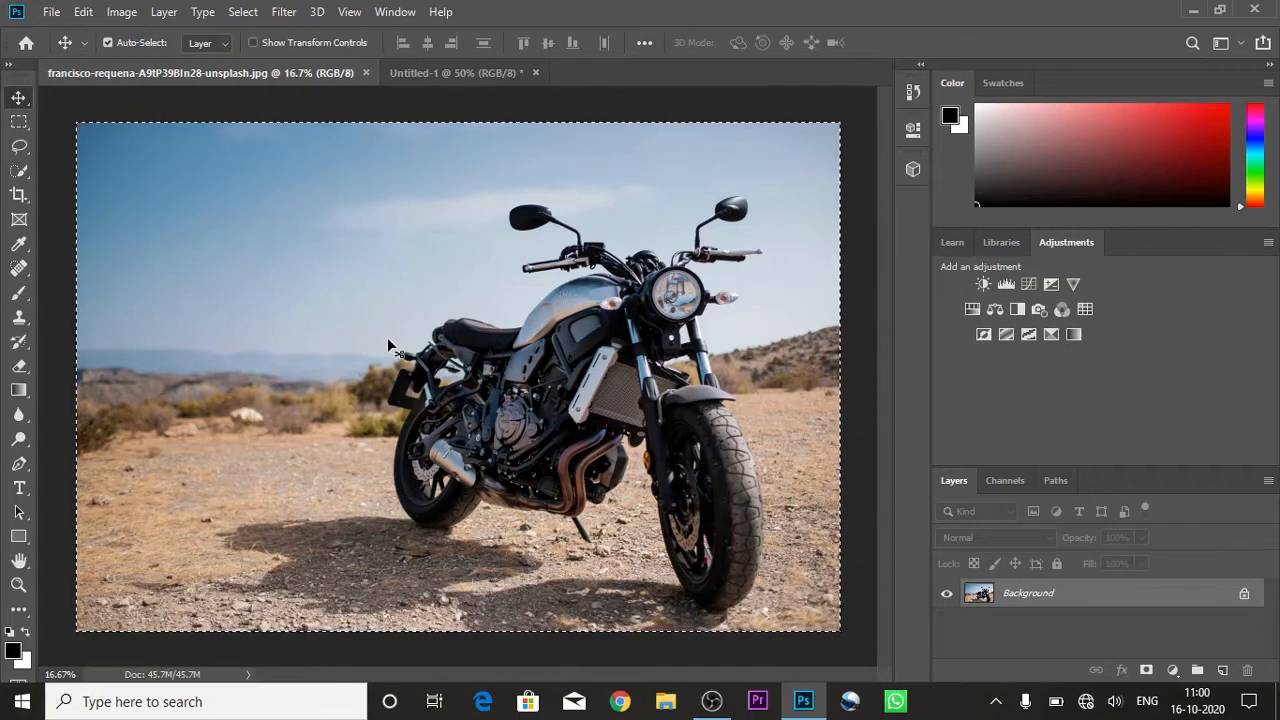
{"action": "left_click", "coordinate": [440, 70]}
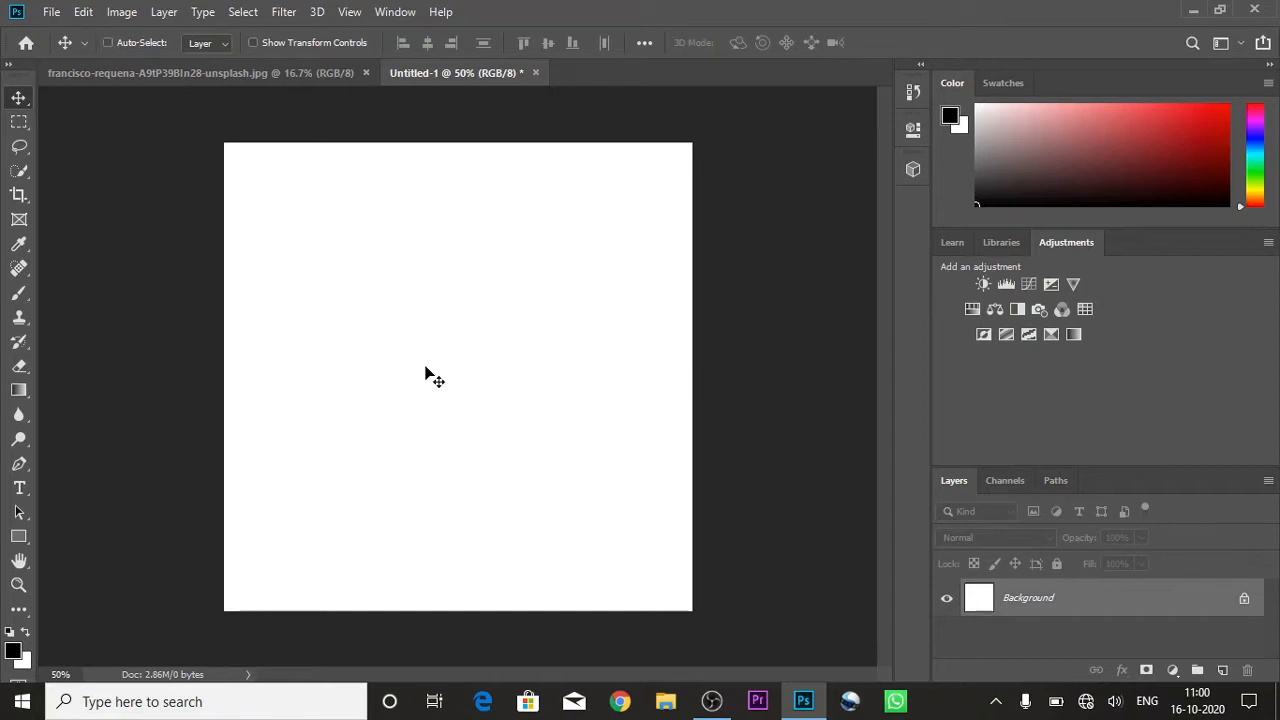
{"action": "key", "text": "ctrl+v"}
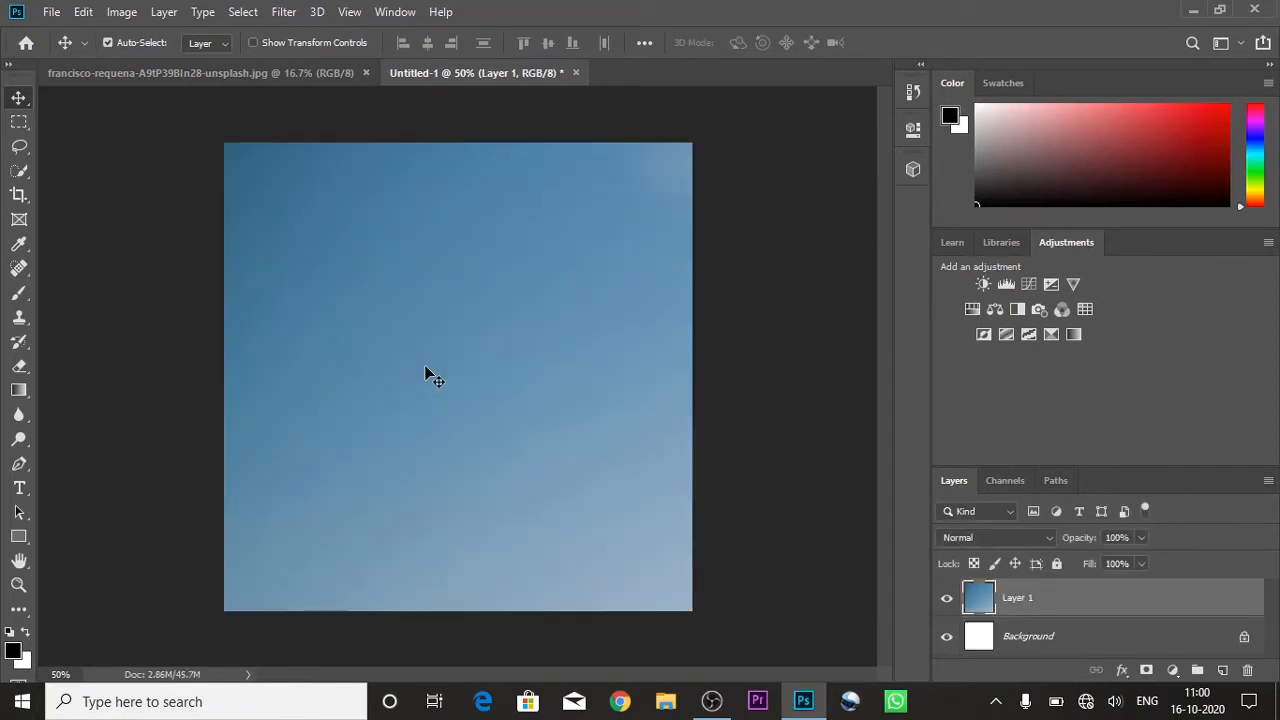
Step: Move the pasted photo across the canvas until the motorcycle's radiator and front fork are in view
{"action": "left_click_drag", "start_coordinate": [517, 411], "coordinate": [245, 449]}
{"action": "left_click_drag", "start_coordinate": [477, 445], "coordinate": [177, 461]}
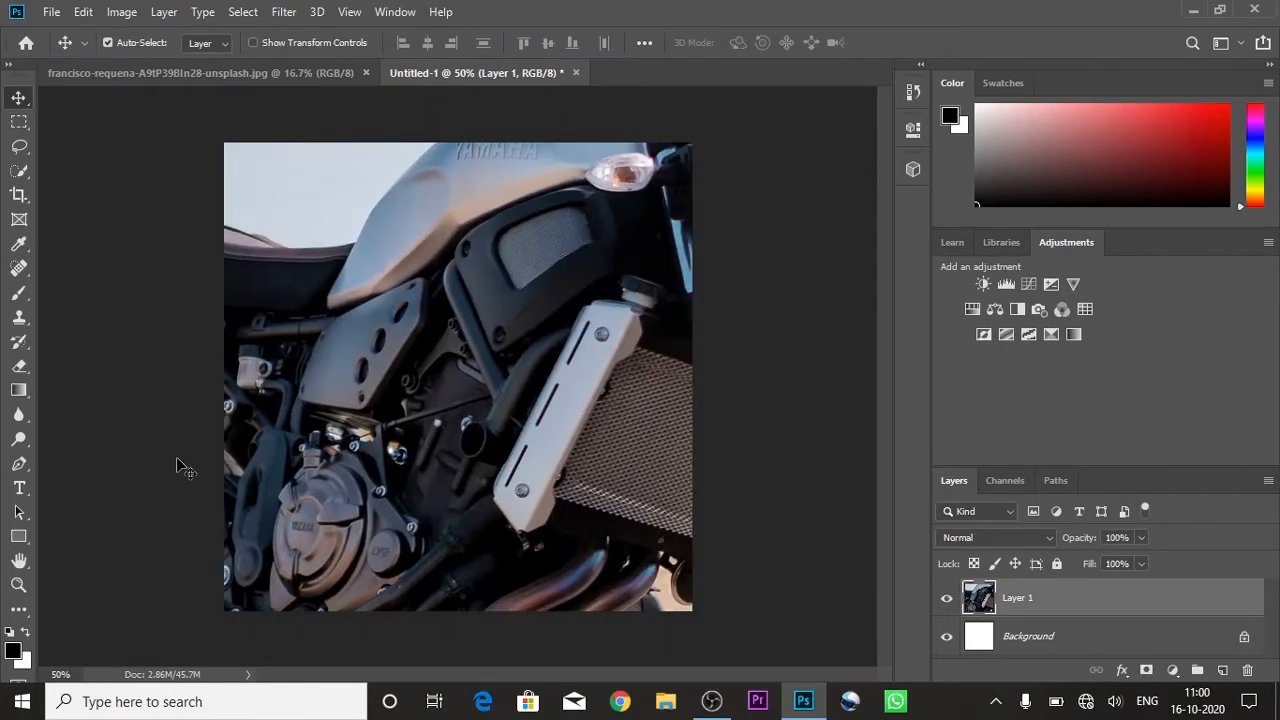
{"action": "left_click_drag", "start_coordinate": [510, 420], "coordinate": [386, 422]}
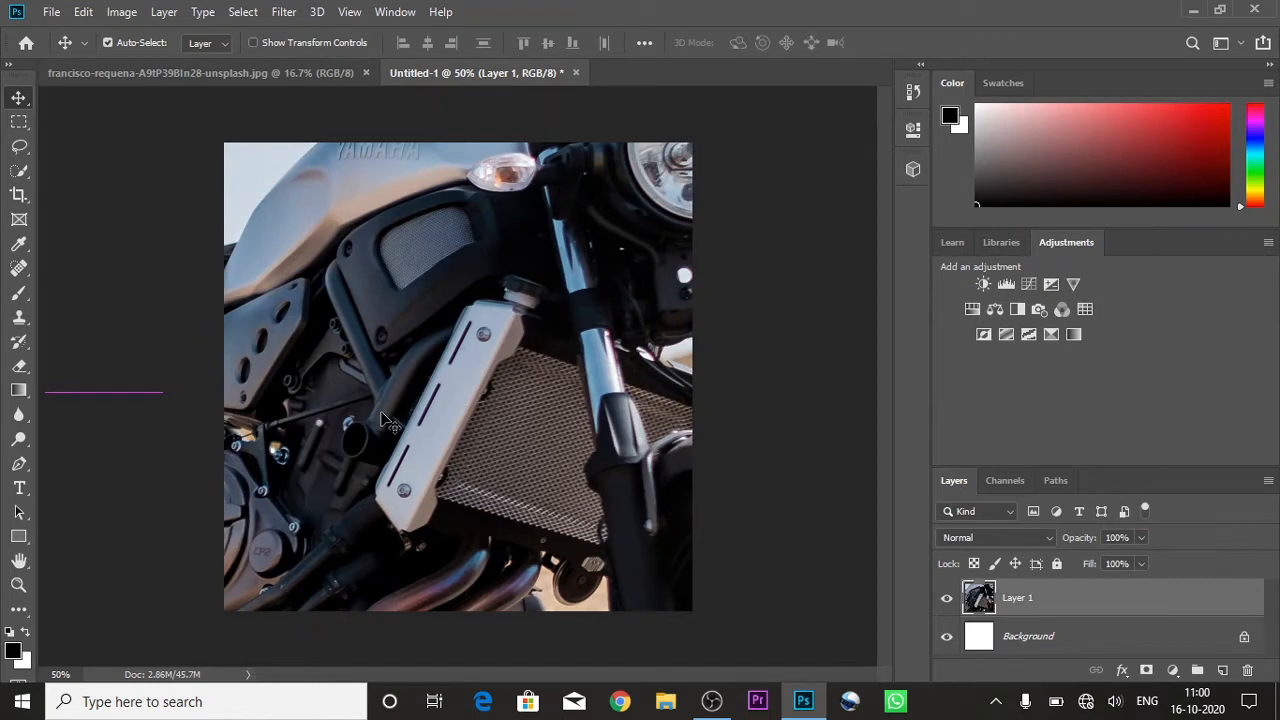
{"action": "left_click_drag", "start_coordinate": [385, 420], "coordinate": [385, 420]}
Step: Scale the photo layer down to about 34% with Free Transform and move it back onto the canvas
{"action": "key", "text": "ctrl+t"}
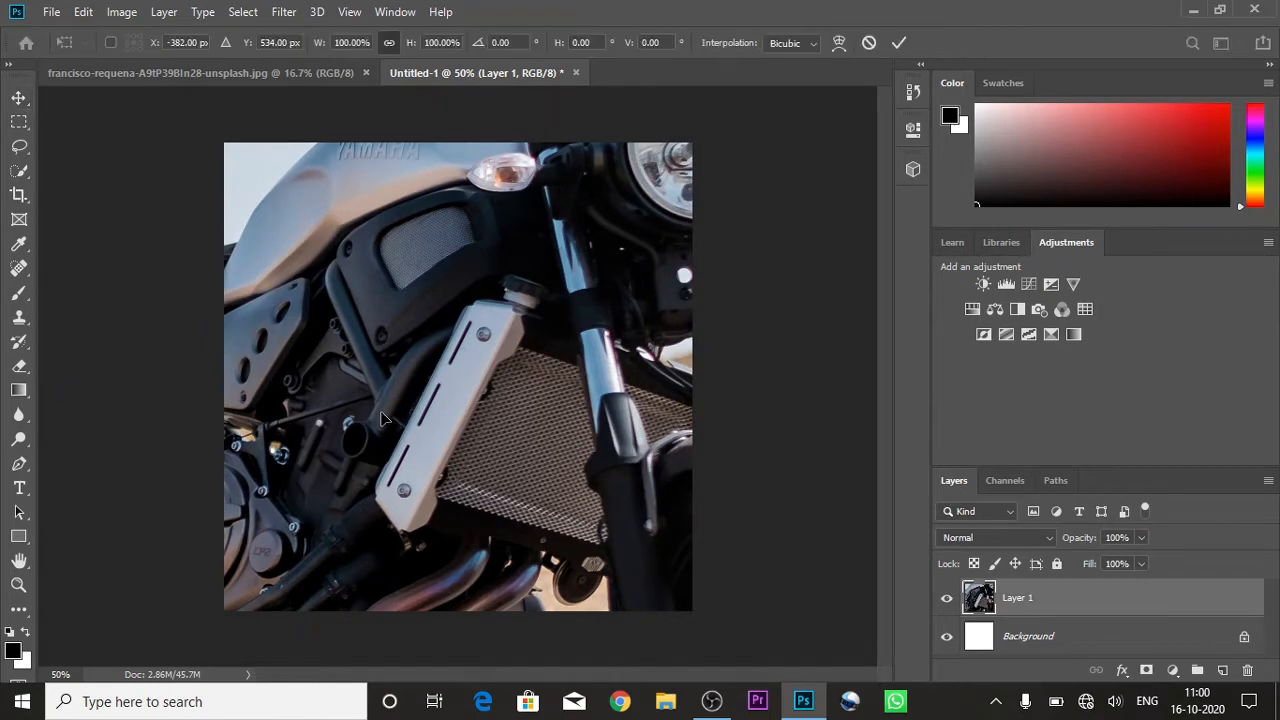
{"action": "left_click_drag", "start_coordinate": [544, 262], "coordinate": [491, 602]}
{"action": "left_click_drag", "start_coordinate": [570, 323], "coordinate": [552, 657]}
{"action": "left_click_drag", "start_coordinate": [597, 403], "coordinate": [240, 386]}
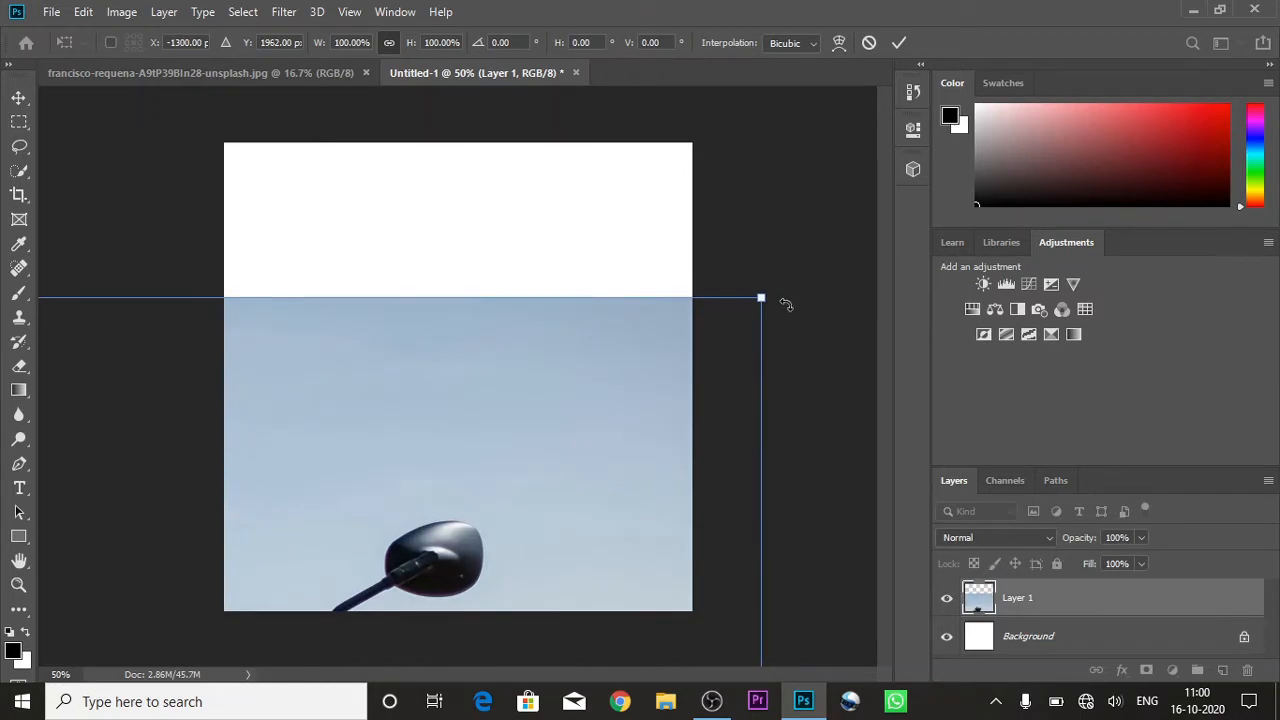
{"action": "left_click_drag", "start_coordinate": [760, 295], "coordinate": [303, 576]}
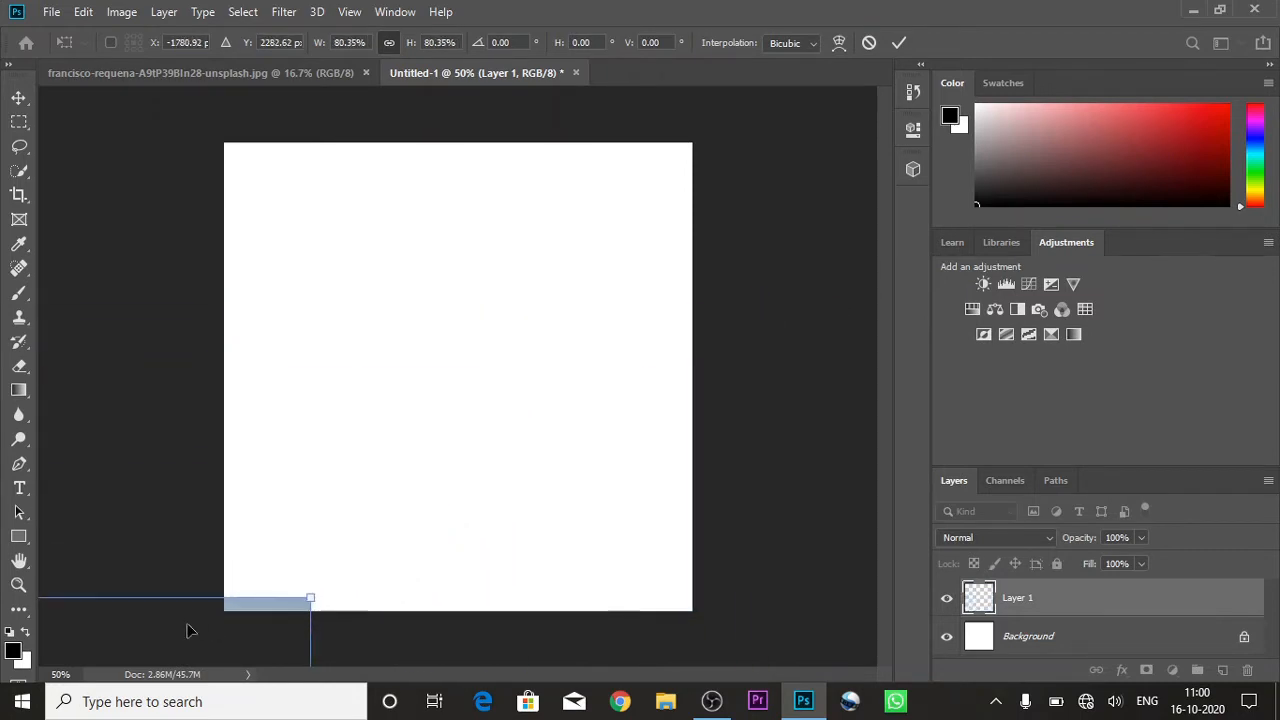
{"action": "left_click_drag", "start_coordinate": [190, 624], "coordinate": [594, 318]}
{"action": "left_click_drag", "start_coordinate": [718, 290], "coordinate": [377, 480]}
{"action": "key", "text": "ctrl+z"}
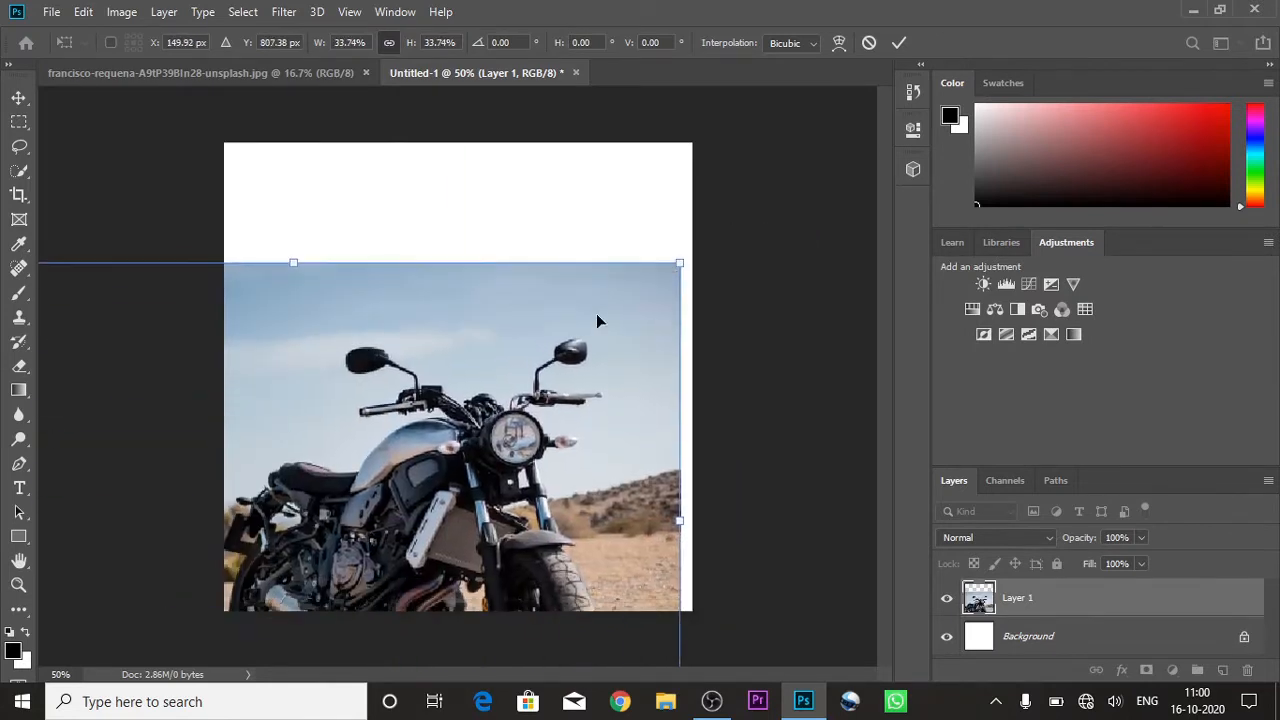
Step: Shrink the photo layer further to about 3.64%, placed near the canvas's upper-left corner, and apply the transformation
{"action": "left_click_drag", "start_coordinate": [680, 262], "coordinate": [344, 565]}
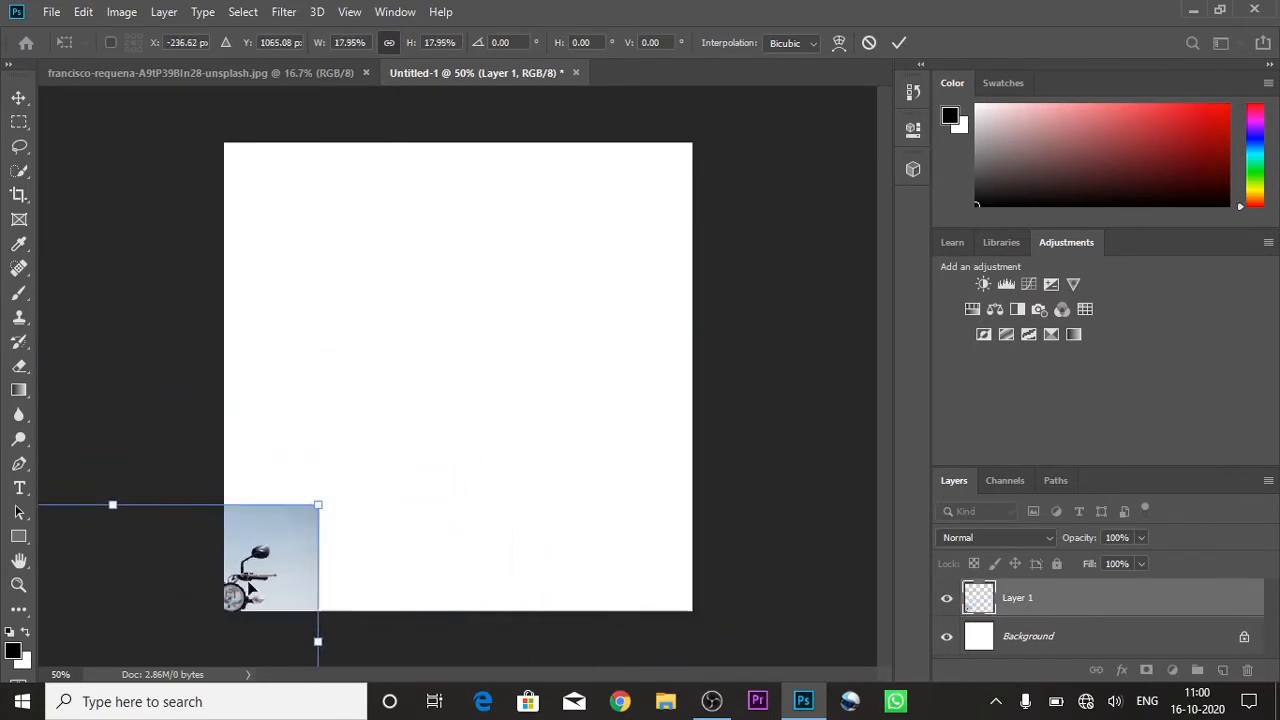
{"action": "left_click_drag", "start_coordinate": [250, 584], "coordinate": [656, 276]}
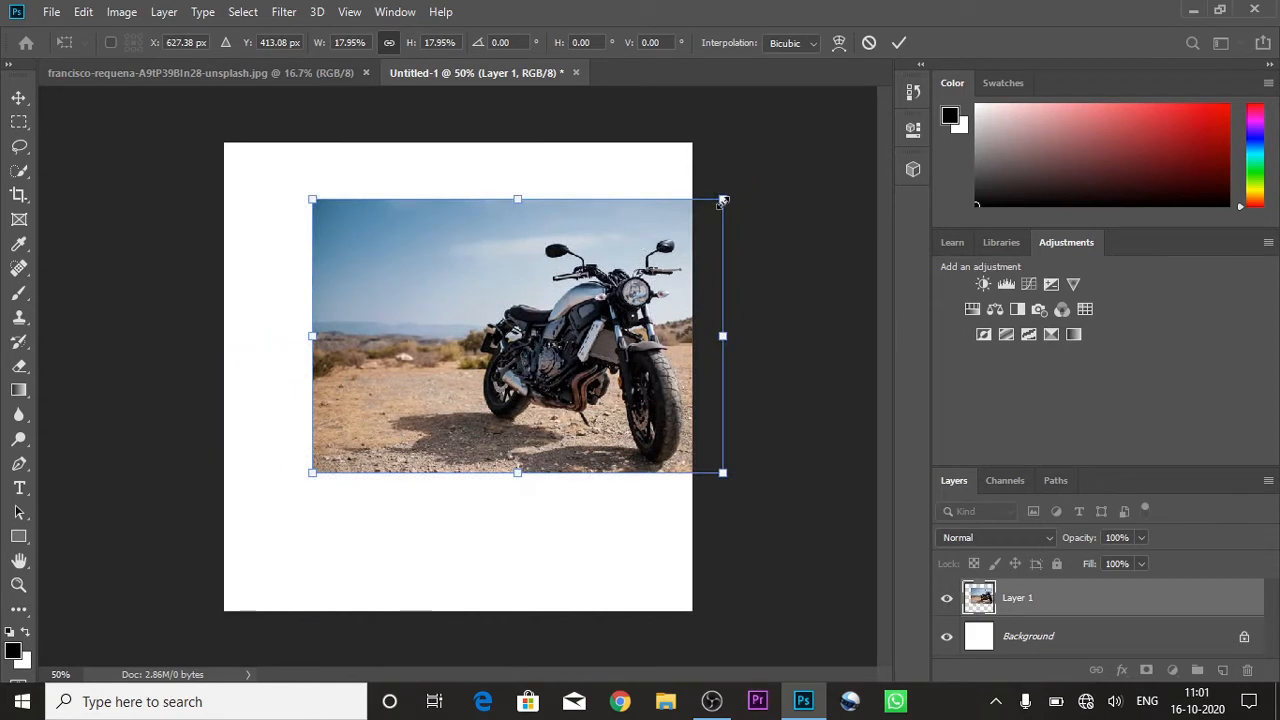
{"action": "left_click_drag", "start_coordinate": [690, 224], "coordinate": [292, 194]}
{"action": "key", "text": "shift+Up"}
{"action": "key", "text": "shift+Up"}
{"action": "key", "text": "shift+Up"}
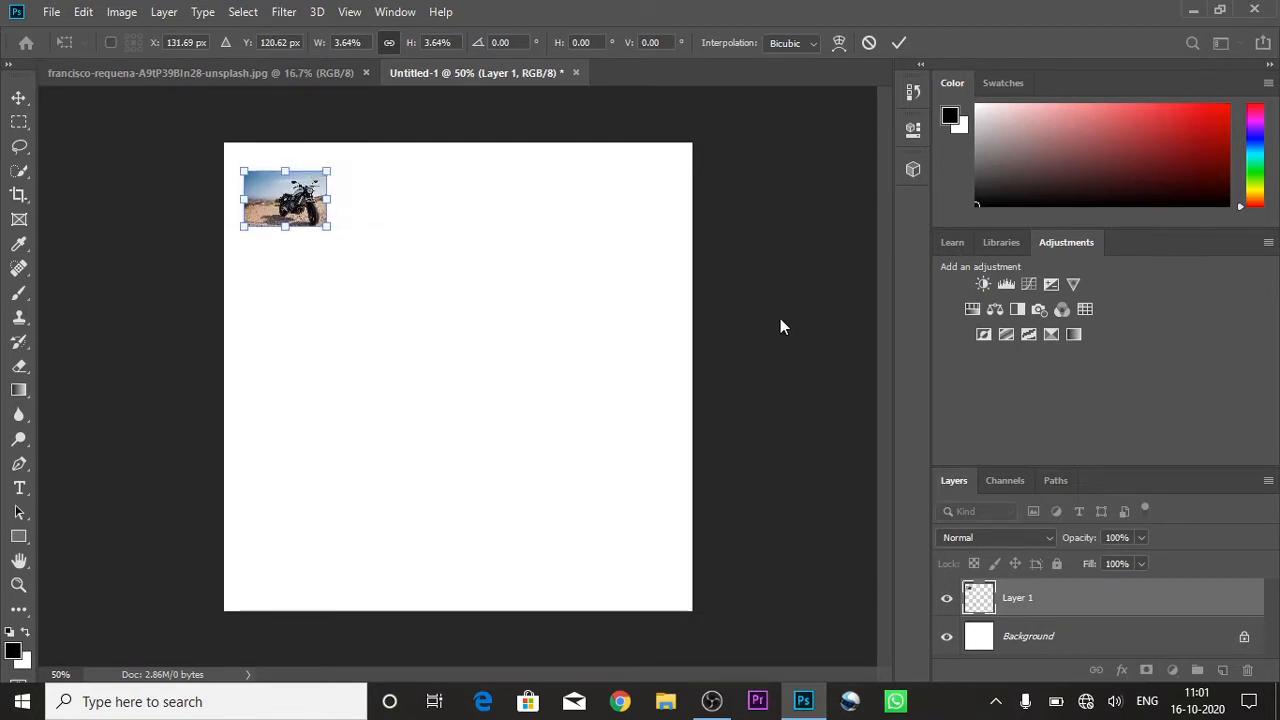
{"action": "key", "text": "Return"}
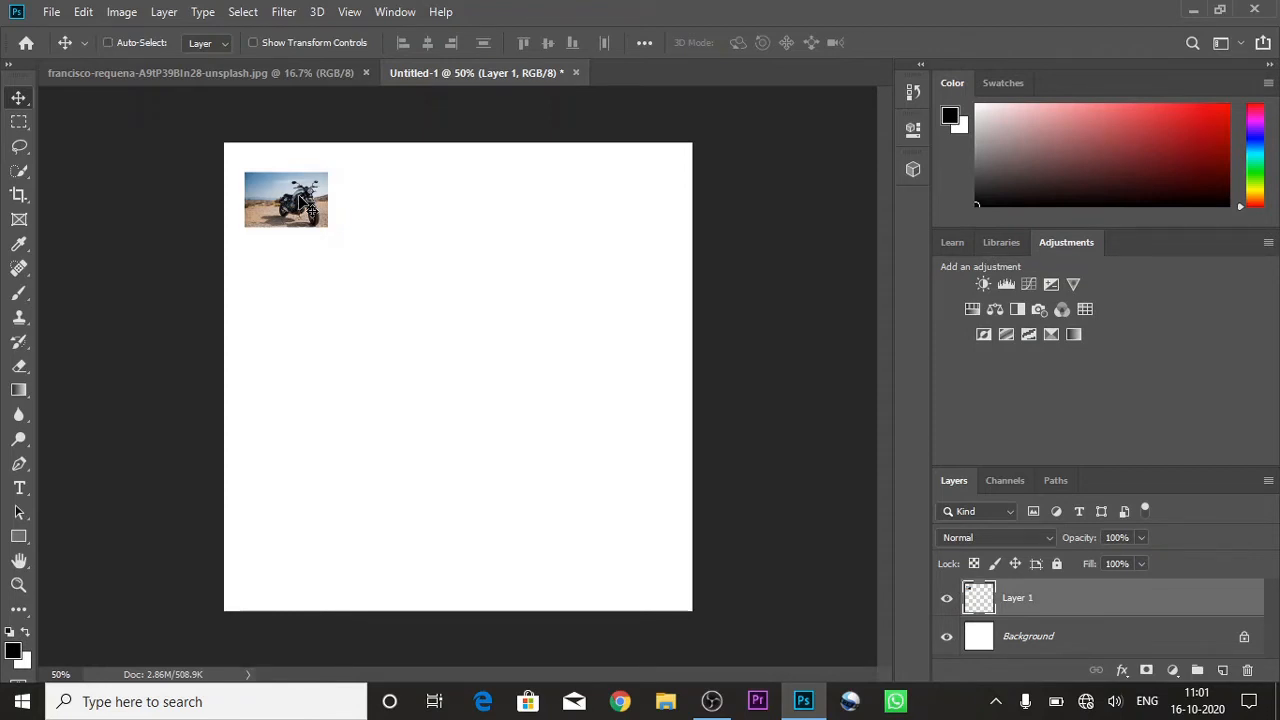
Step: Enlarge the tiny photo layer to about 437% with Free Transform, apply it, and undo both resizing operations
{"action": "key", "text": "ctrl+t"}
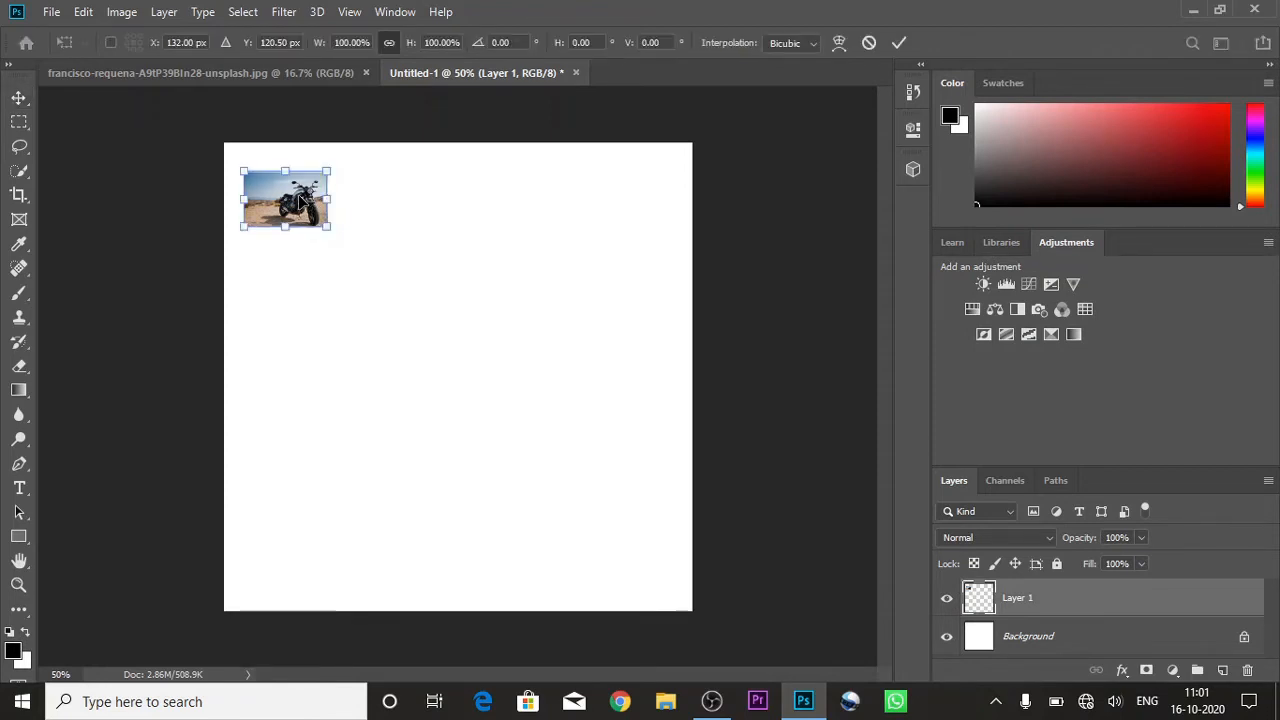
{"action": "left_click_drag", "start_coordinate": [329, 226], "coordinate": [463, 449]}
{"action": "left_click_drag", "start_coordinate": [416, 285], "coordinate": [472, 397]}
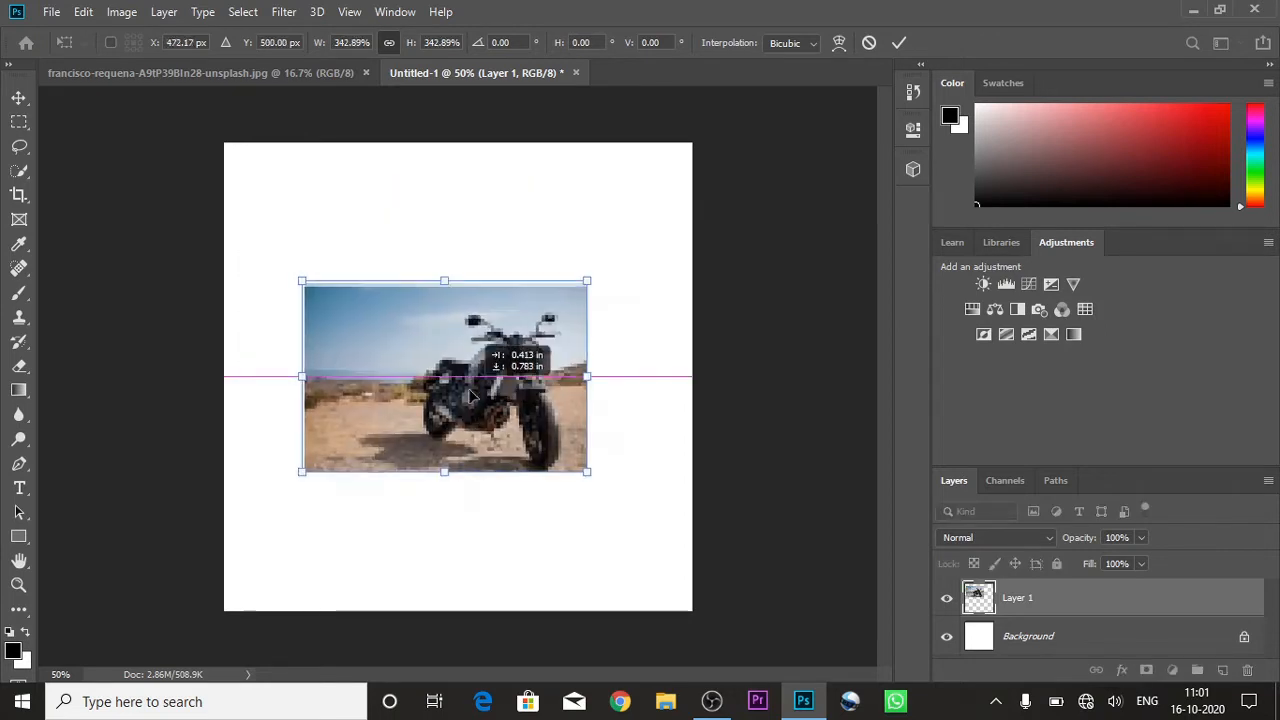
{"action": "left_click_drag", "start_coordinate": [586, 471], "coordinate": [642, 555]}
{"action": "left_click_drag", "start_coordinate": [553, 428], "coordinate": [490, 333]}
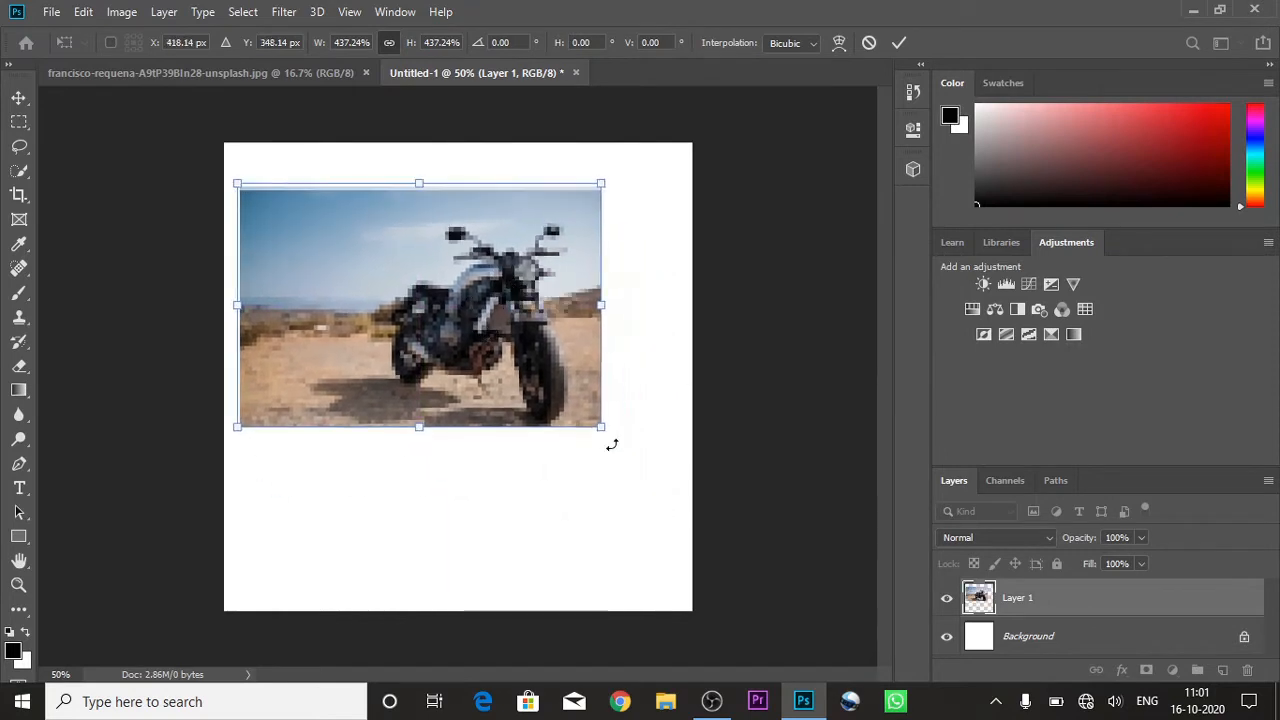
{"action": "left_click_drag", "start_coordinate": [600, 427], "coordinate": [632, 458]}
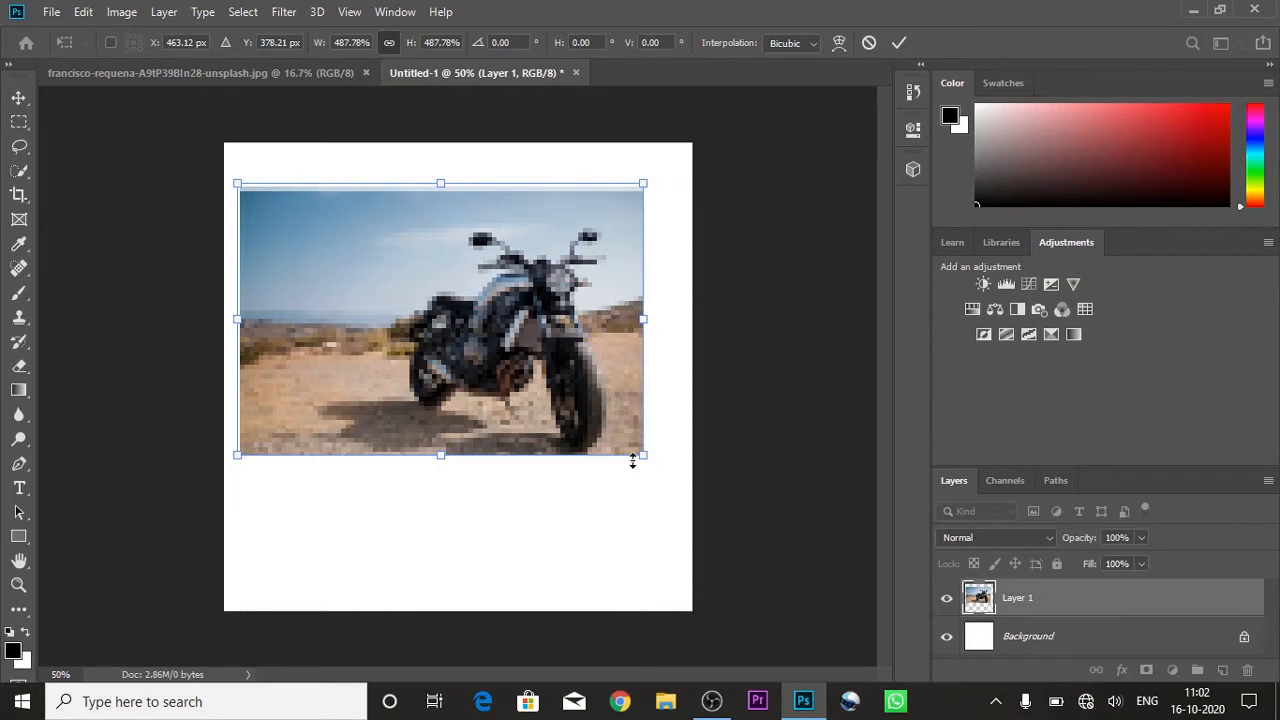
{"action": "left_click_drag", "start_coordinate": [640, 452], "coordinate": [598, 424]}
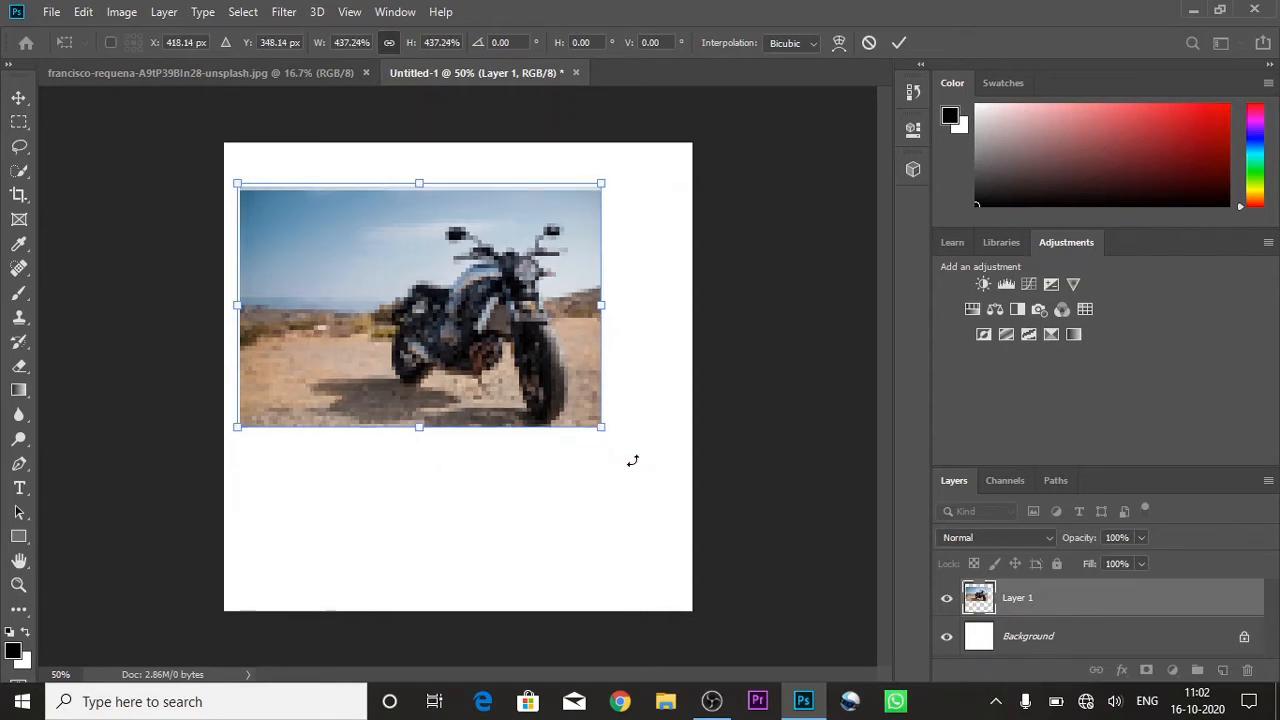
{"action": "key", "text": "Return"}
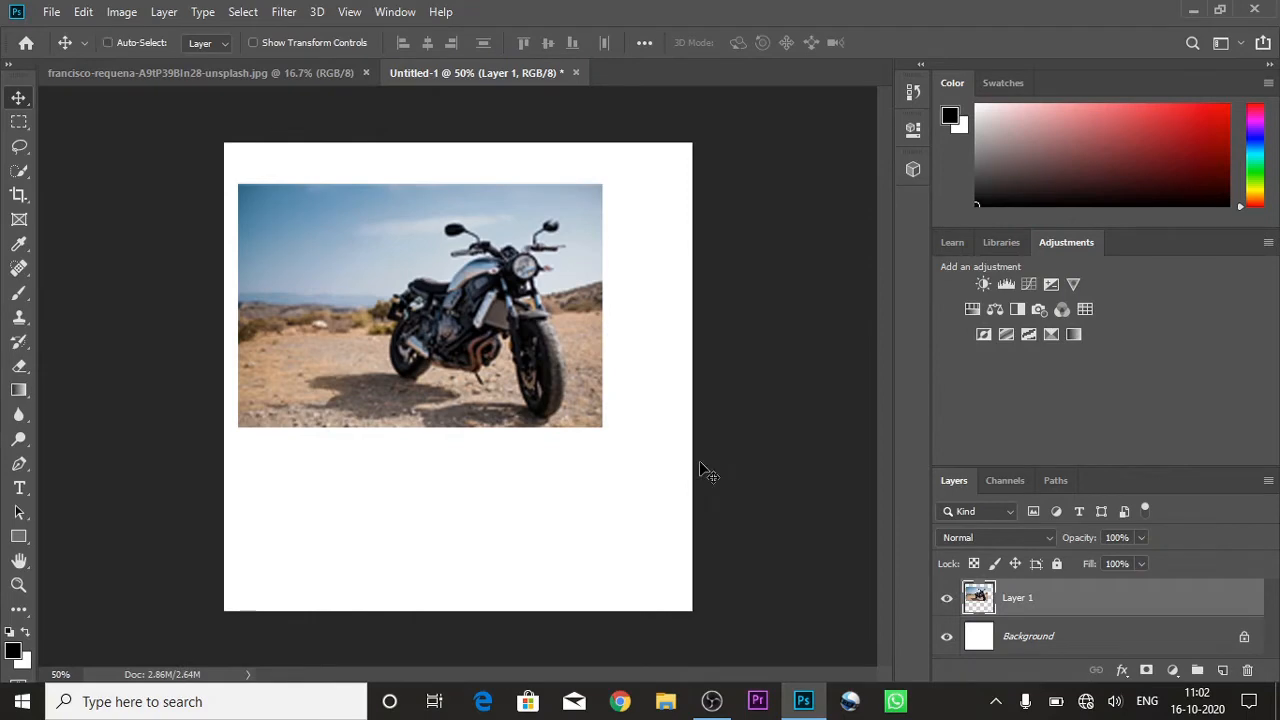
{"action": "key", "text": "ctrl+z"}
{"action": "key", "text": "ctrl+z"}
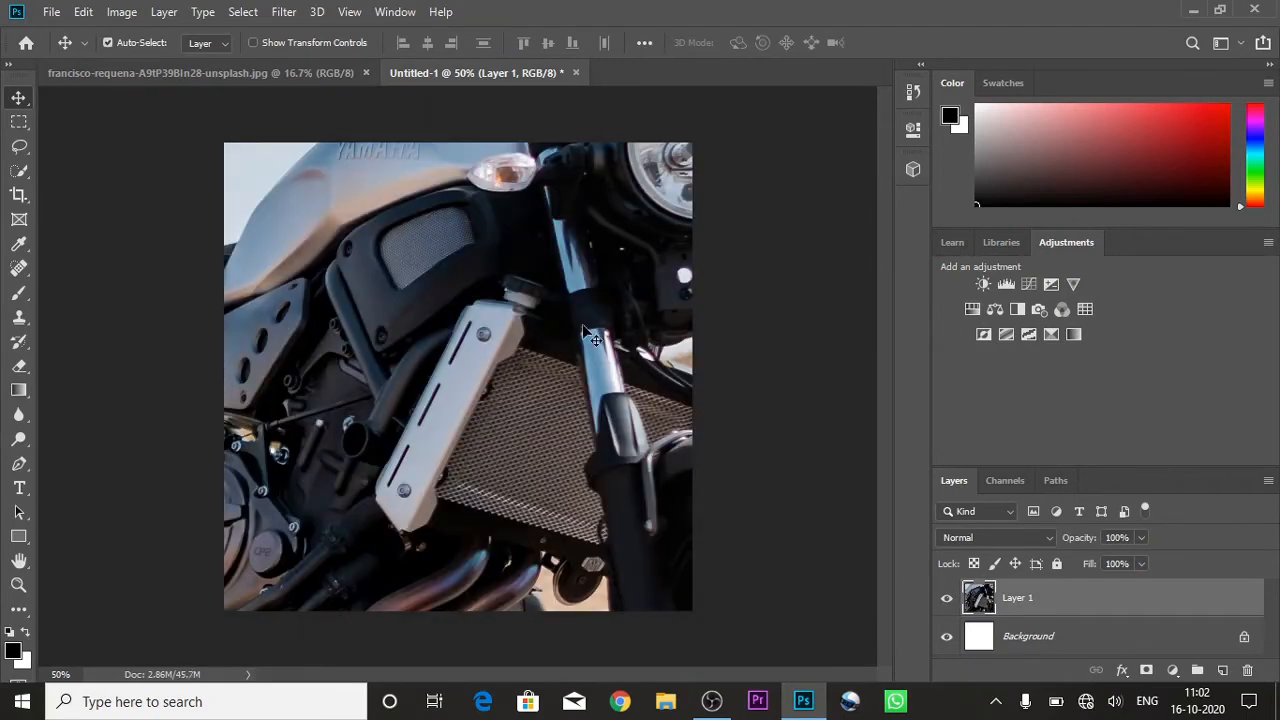
Step: Move the full-size photo layer on the canvas so that the motorcycle's headlight is in view
{"action": "left_click_drag", "start_coordinate": [606, 306], "coordinate": [500, 413]}
{"action": "left_click_drag", "start_coordinate": [641, 243], "coordinate": [605, 289]}
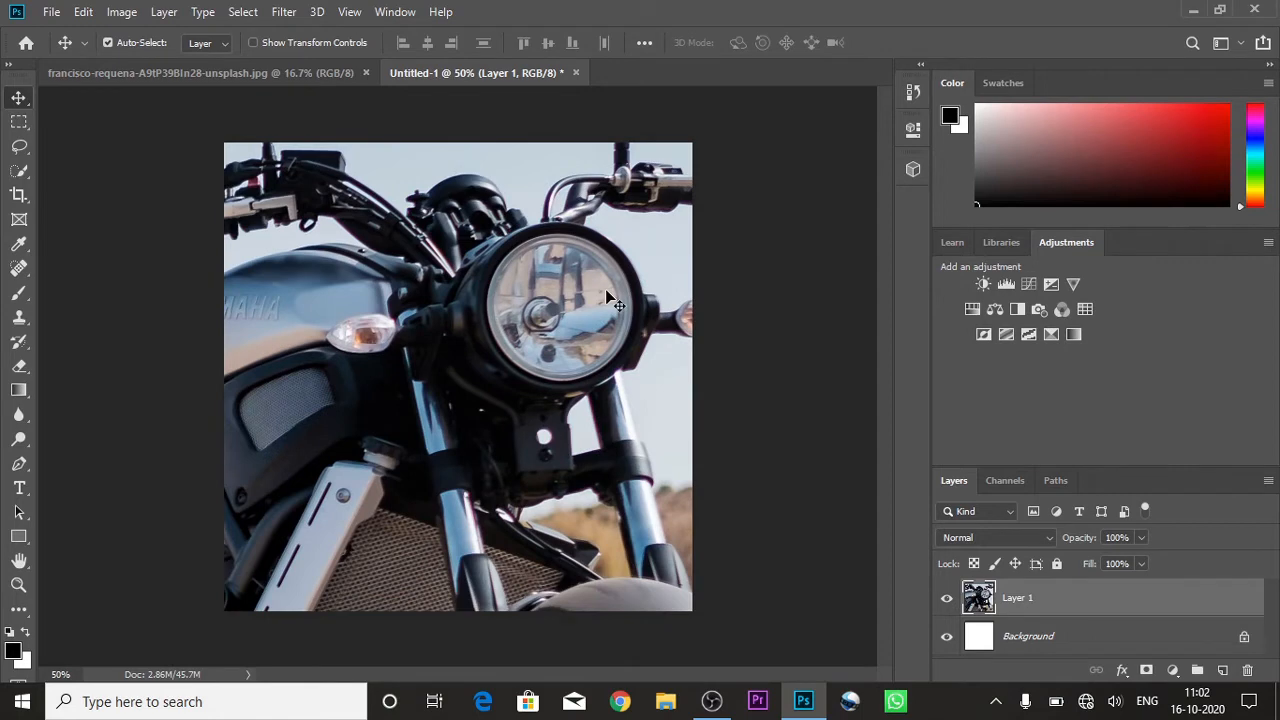
Step: Convert the photo layer to a smart object and move it until the photo's upper-right corner lies on the canvas
{"action": "right_click", "coordinate": [1016, 601]}
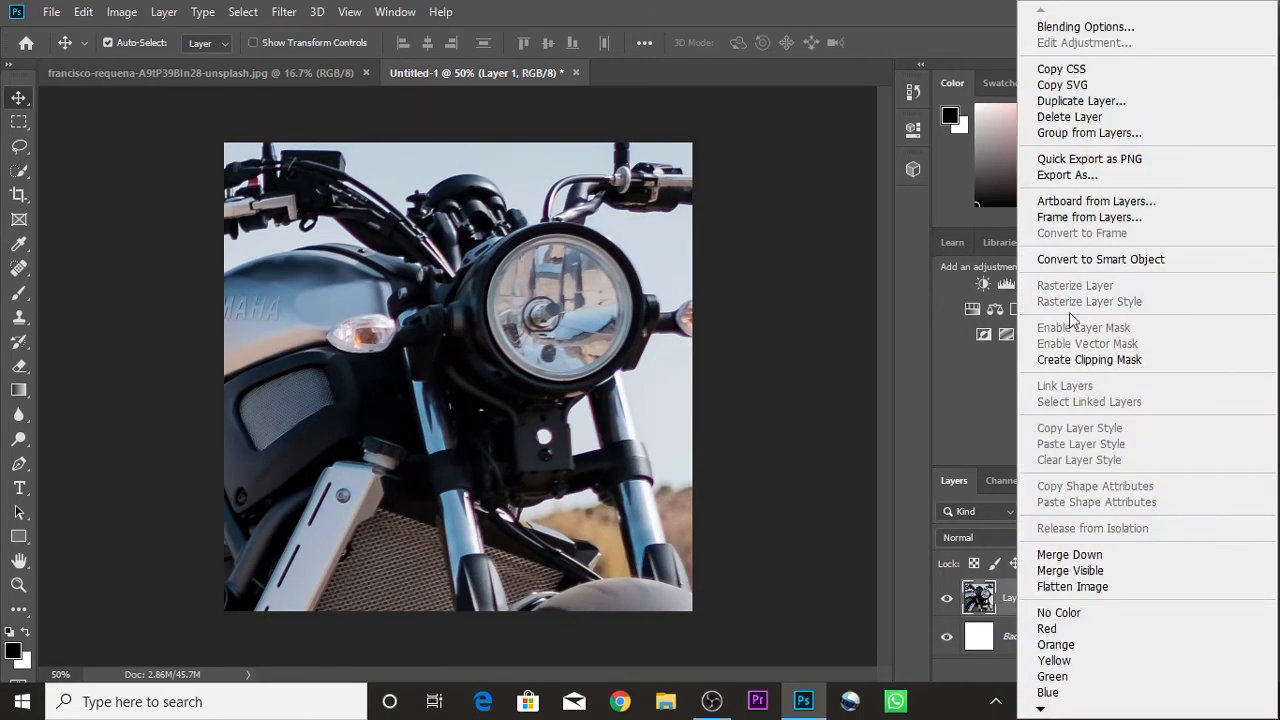
{"action": "left_click", "coordinate": [1064, 262]}
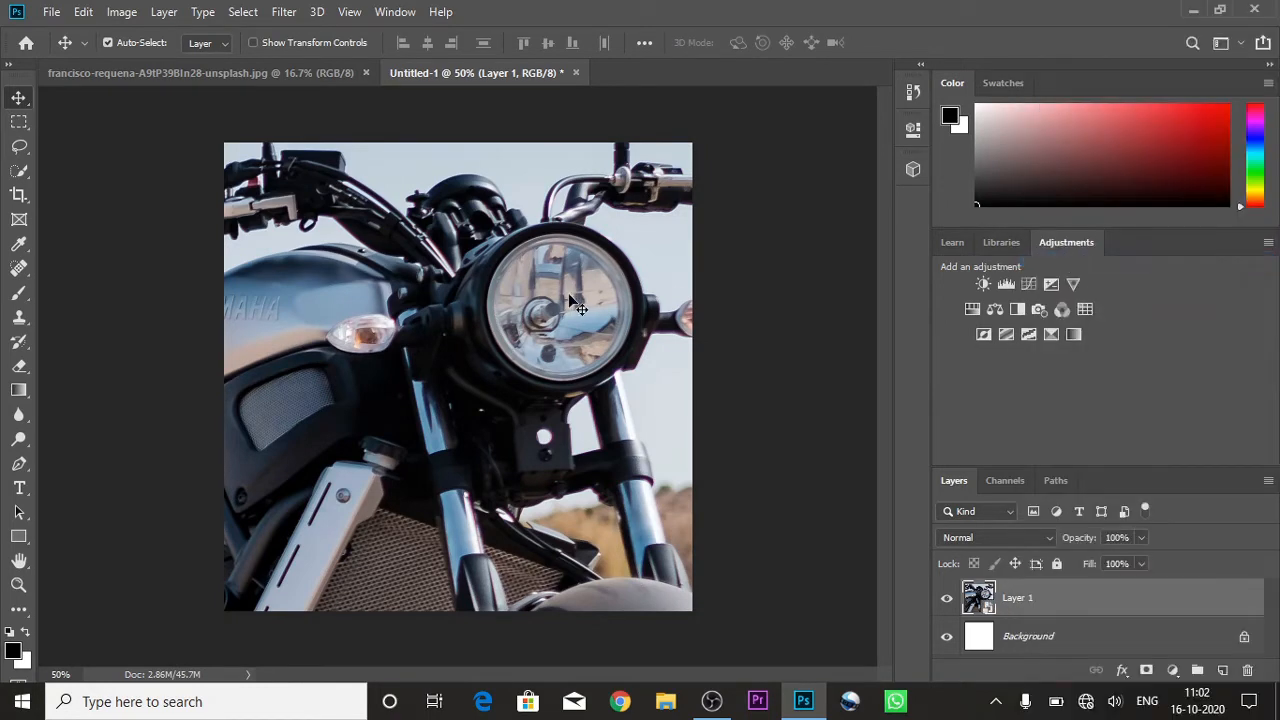
{"action": "left_click_drag", "start_coordinate": [608, 254], "coordinate": [393, 330]}
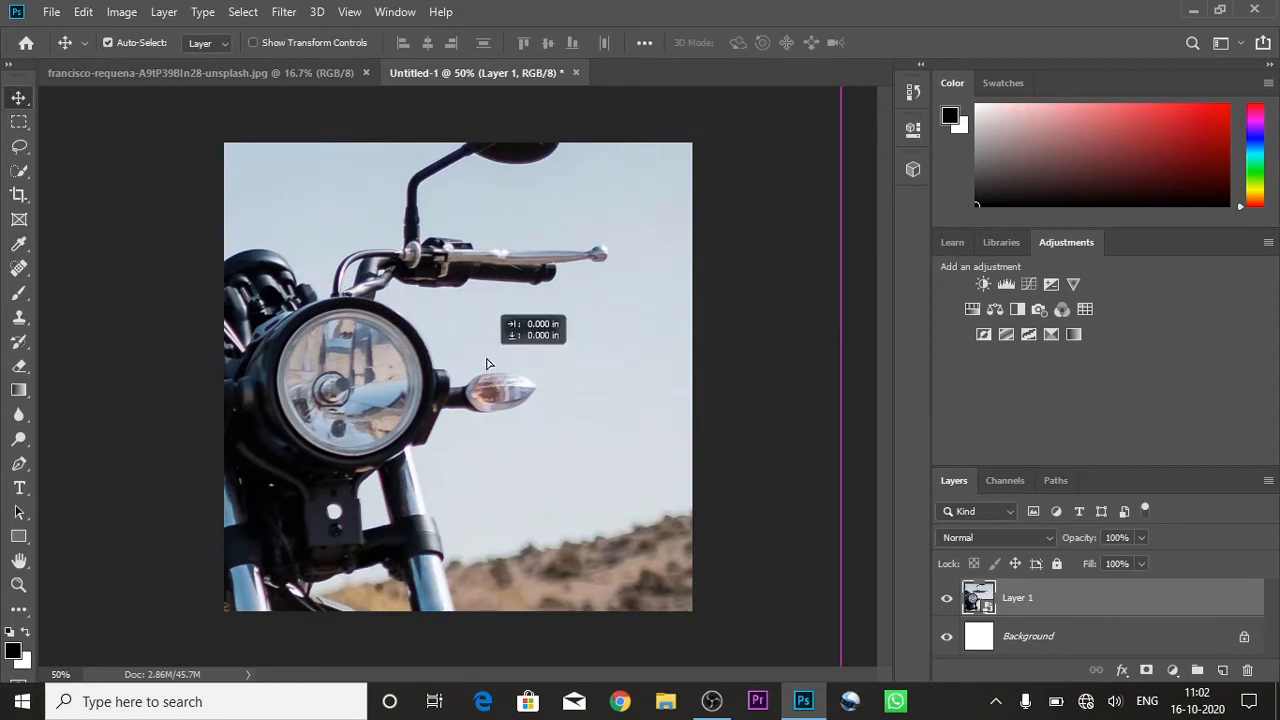
{"action": "left_click_drag", "start_coordinate": [487, 358], "coordinate": [458, 589]}
{"action": "left_click_drag", "start_coordinate": [577, 305], "coordinate": [443, 363]}
Step: Scale the smart object down to about 72% with Free Transform, moving it further onto the canvas
{"action": "key", "text": "ctrl"}
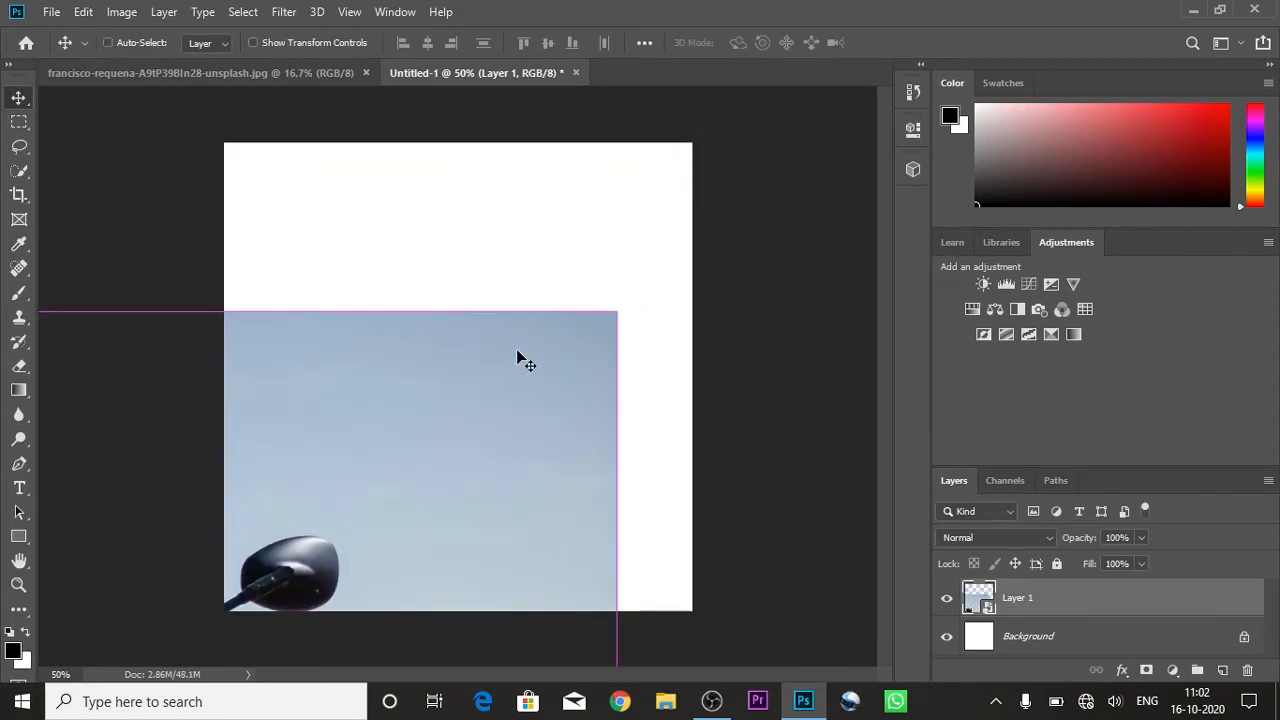
{"action": "key", "text": "ctrl+t"}
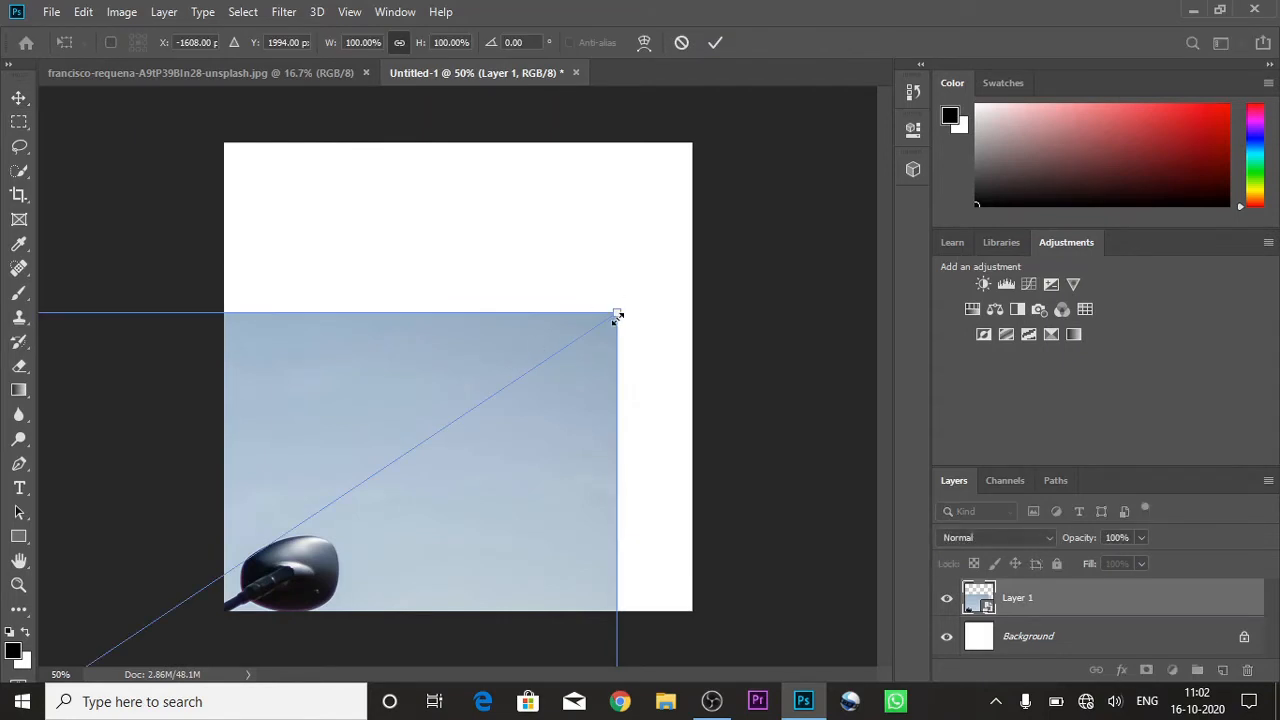
{"action": "left_click_drag", "start_coordinate": [617, 312], "coordinate": [326, 506]}
{"action": "right_click", "coordinate": [255, 330]}
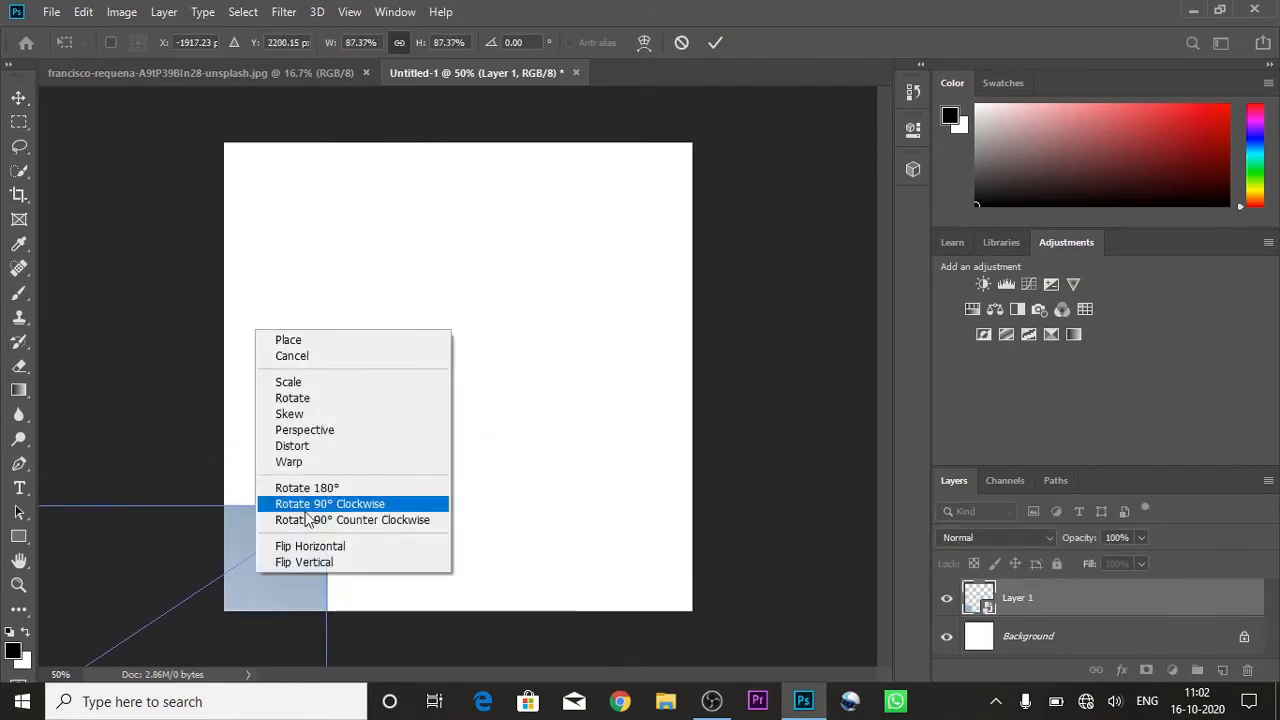
{"action": "left_click", "coordinate": [171, 583]}
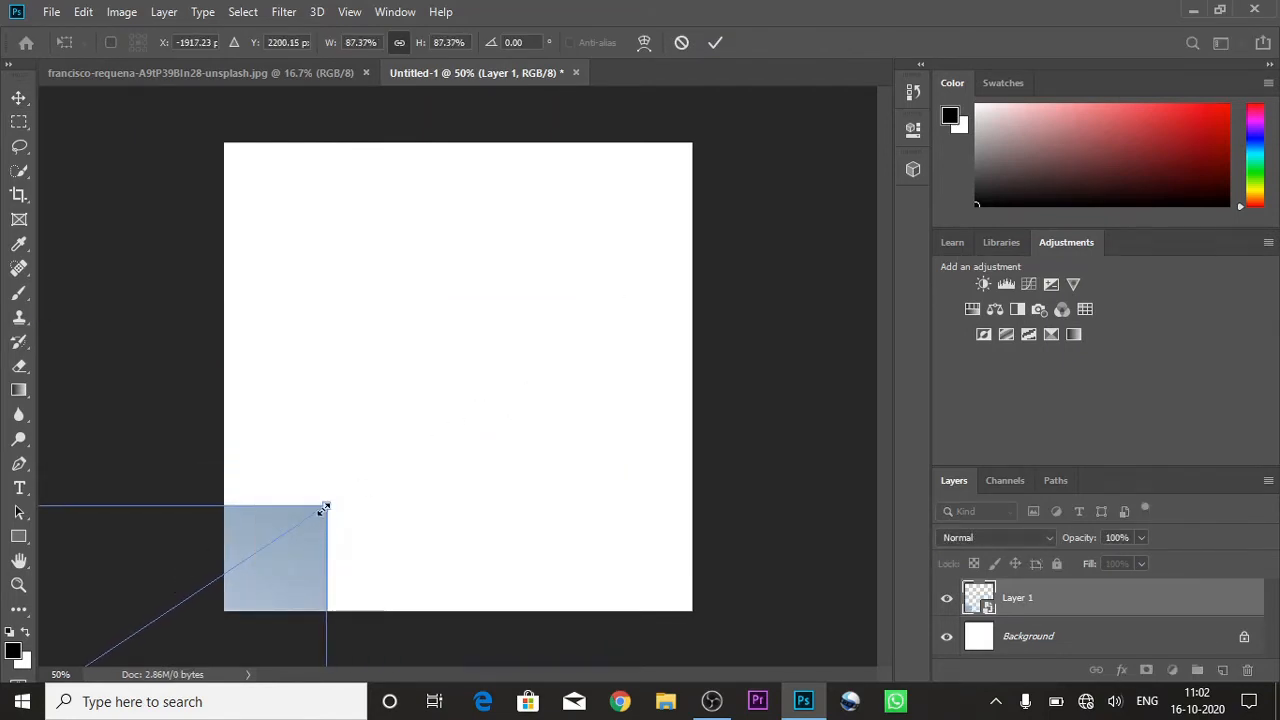
{"action": "left_click_drag", "start_coordinate": [313, 528], "coordinate": [506, 394]}
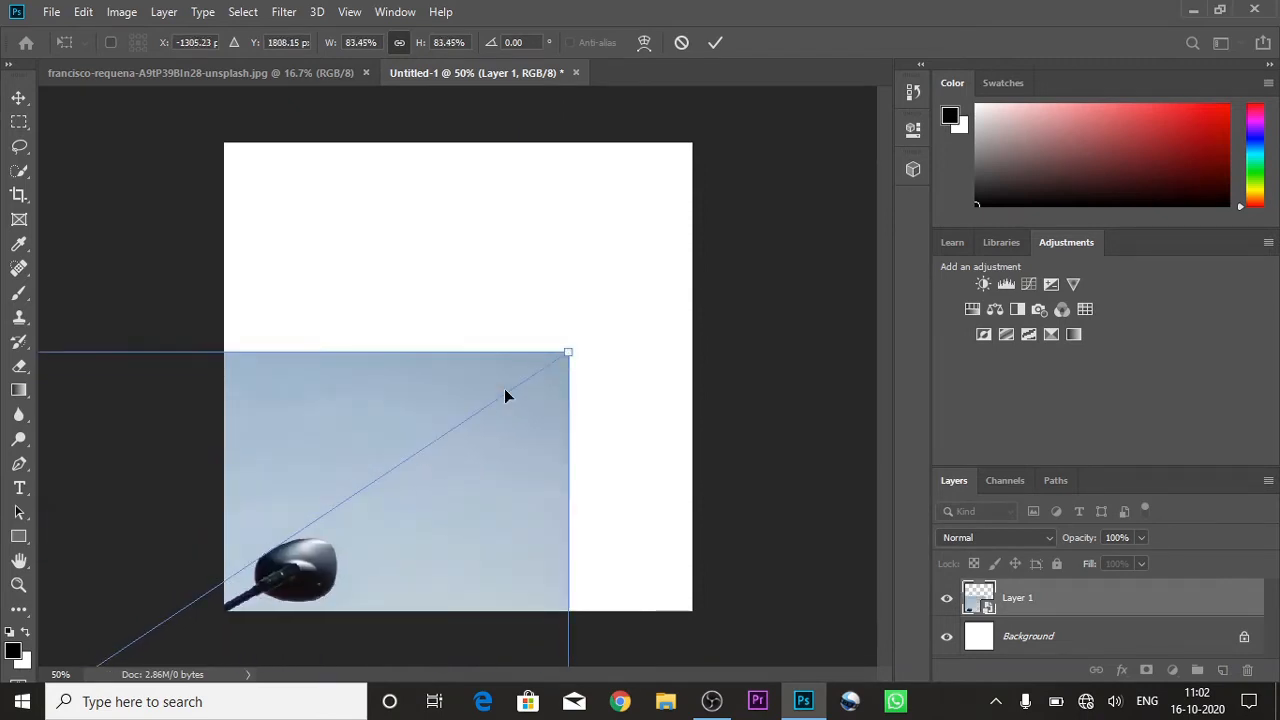
{"action": "left_click_drag", "start_coordinate": [568, 351], "coordinate": [657, 296]}
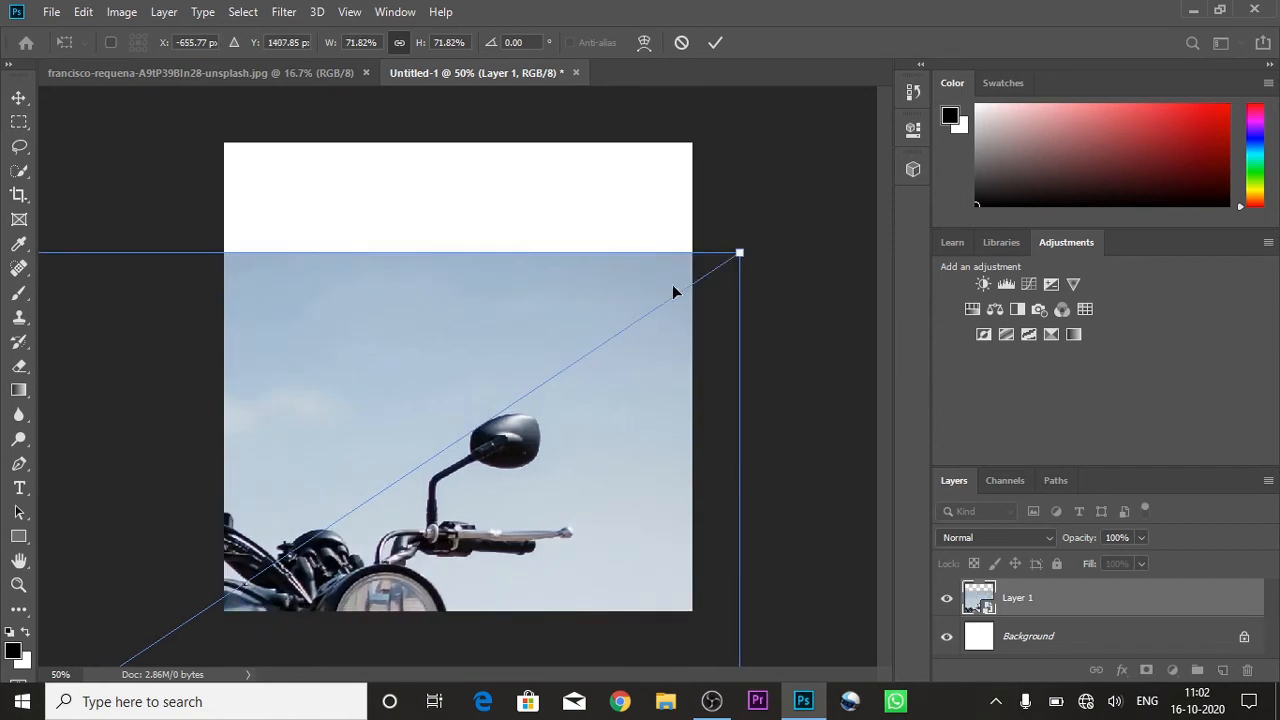
Step: Shrink the smart object to about 3.91%, place it near the canvas's upper-left corner, and apply the transformation
{"action": "left_click_drag", "start_coordinate": [741, 250], "coordinate": [408, 585]}
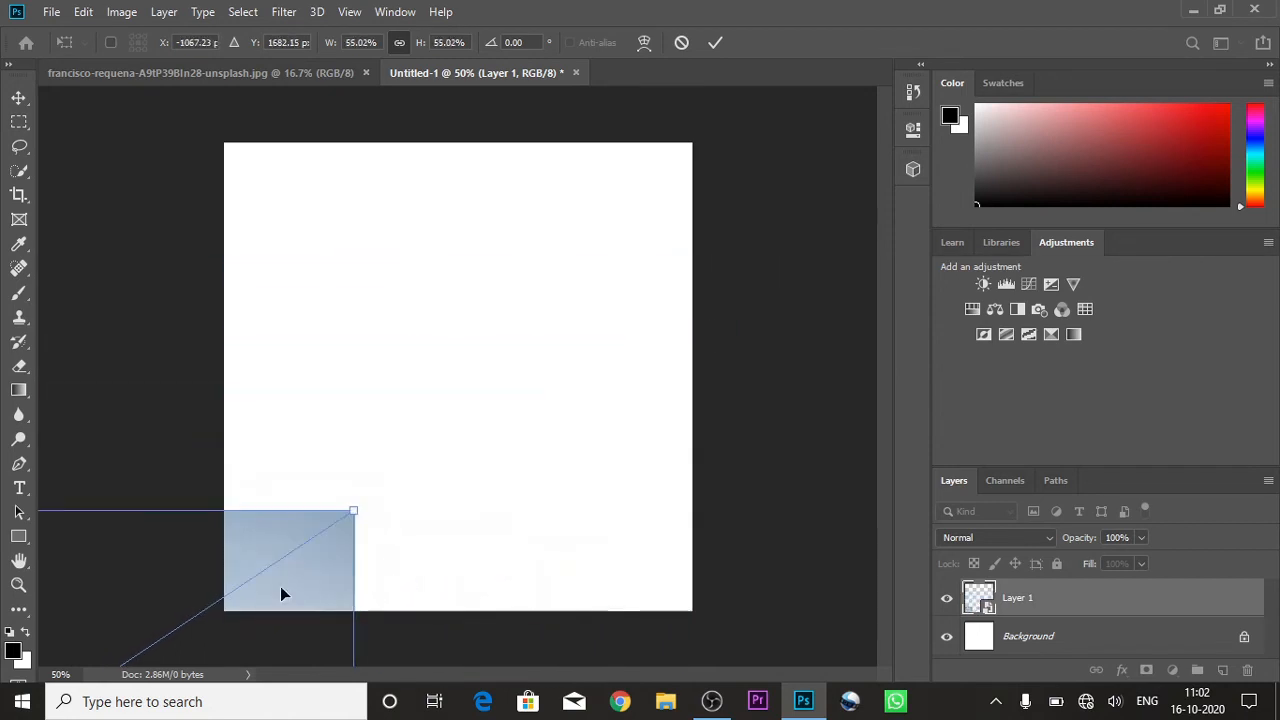
{"action": "left_click_drag", "start_coordinate": [280, 586], "coordinate": [660, 288]}
{"action": "left_click_drag", "start_coordinate": [734, 214], "coordinate": [420, 557]}
{"action": "left_click_drag", "start_coordinate": [288, 609], "coordinate": [555, 397]}
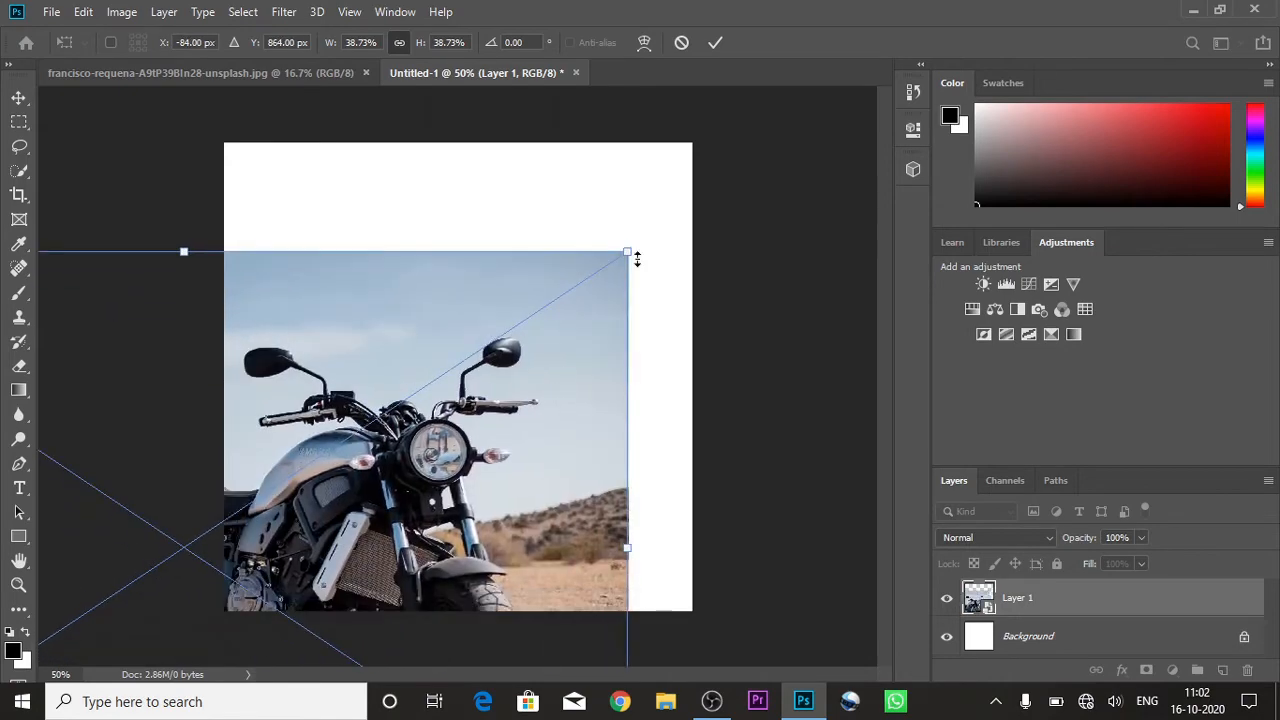
{"action": "left_click_drag", "start_coordinate": [629, 251], "coordinate": [319, 638]}
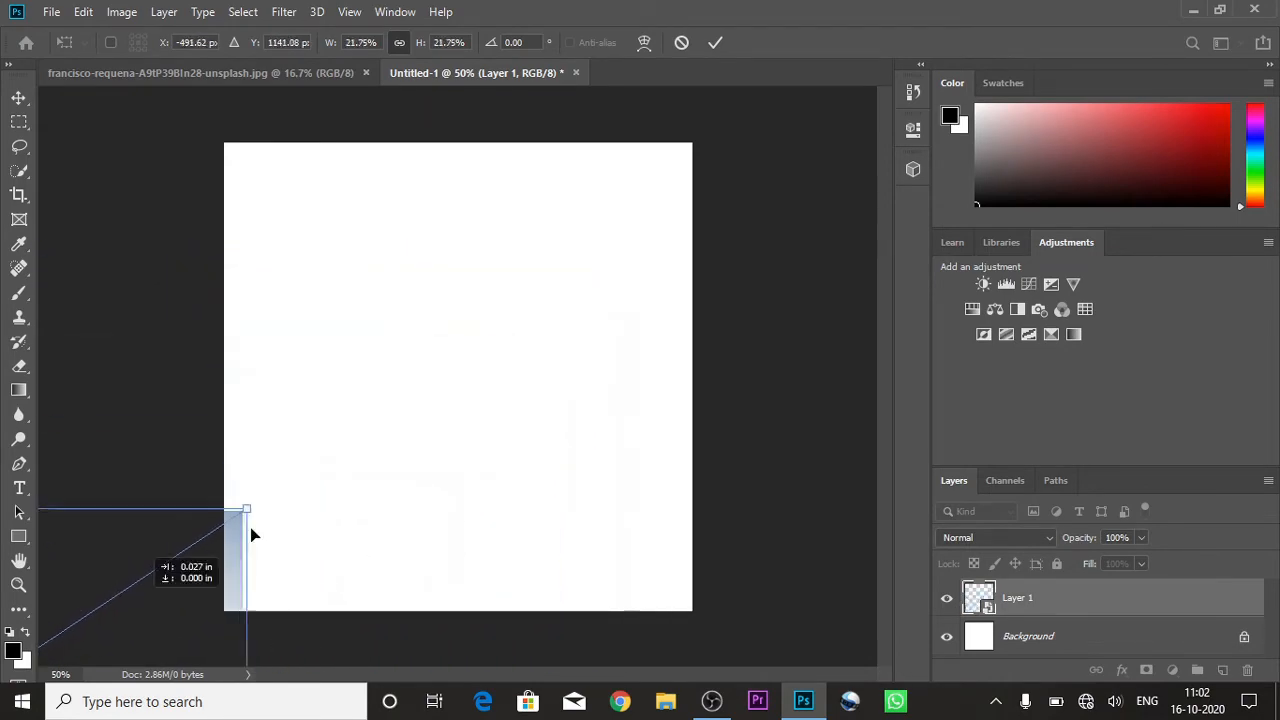
{"action": "left_click_drag", "start_coordinate": [245, 528], "coordinate": [359, 481]}
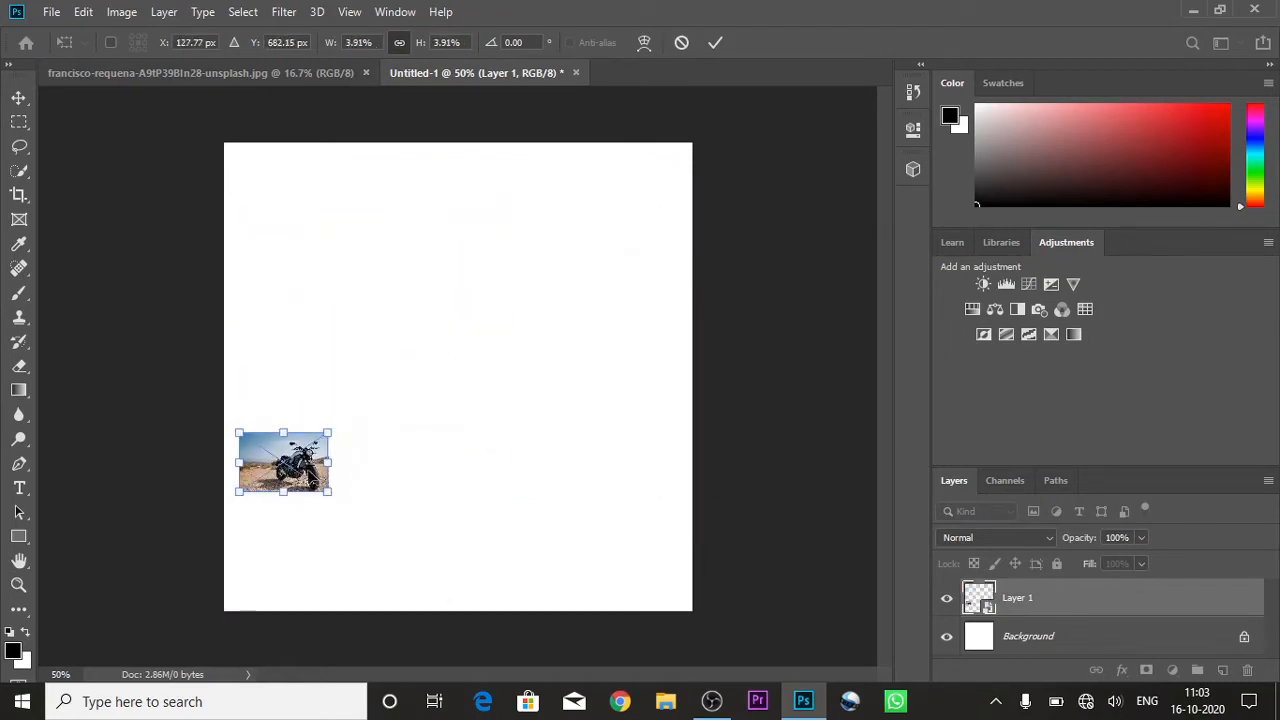
{"action": "left_click_drag", "start_coordinate": [305, 450], "coordinate": [326, 198]}
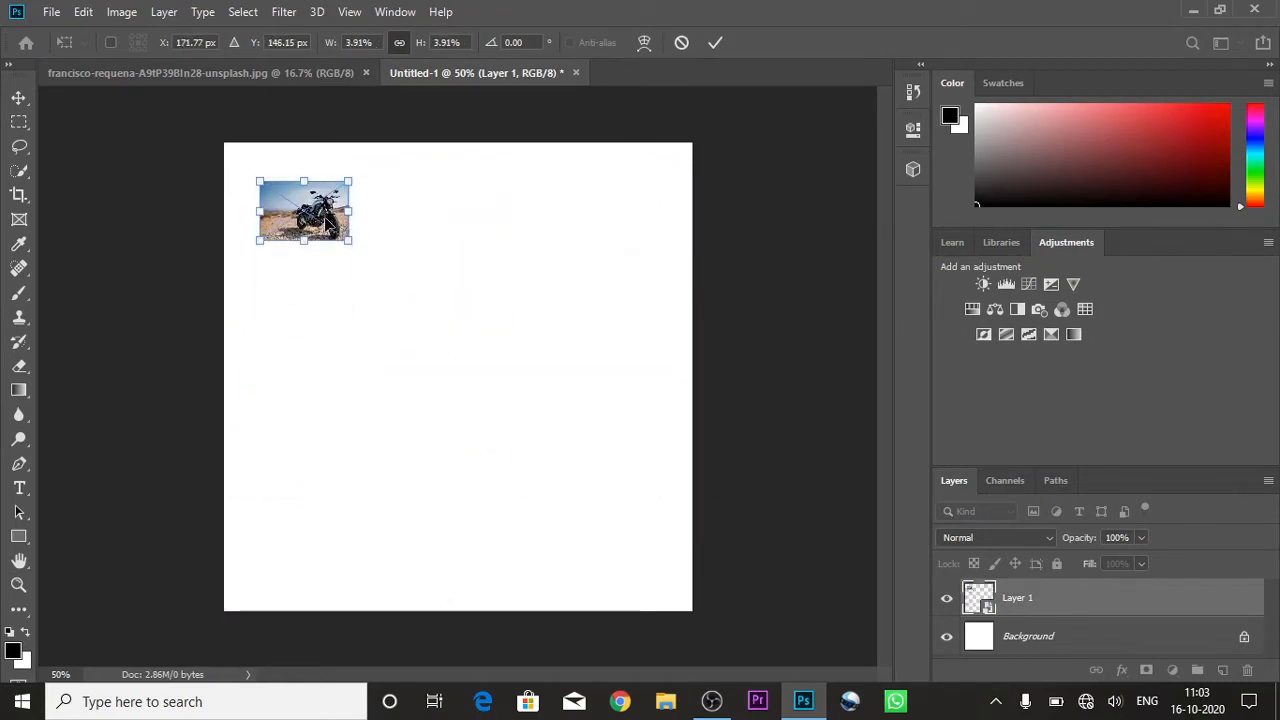
{"action": "key", "text": "Return"}
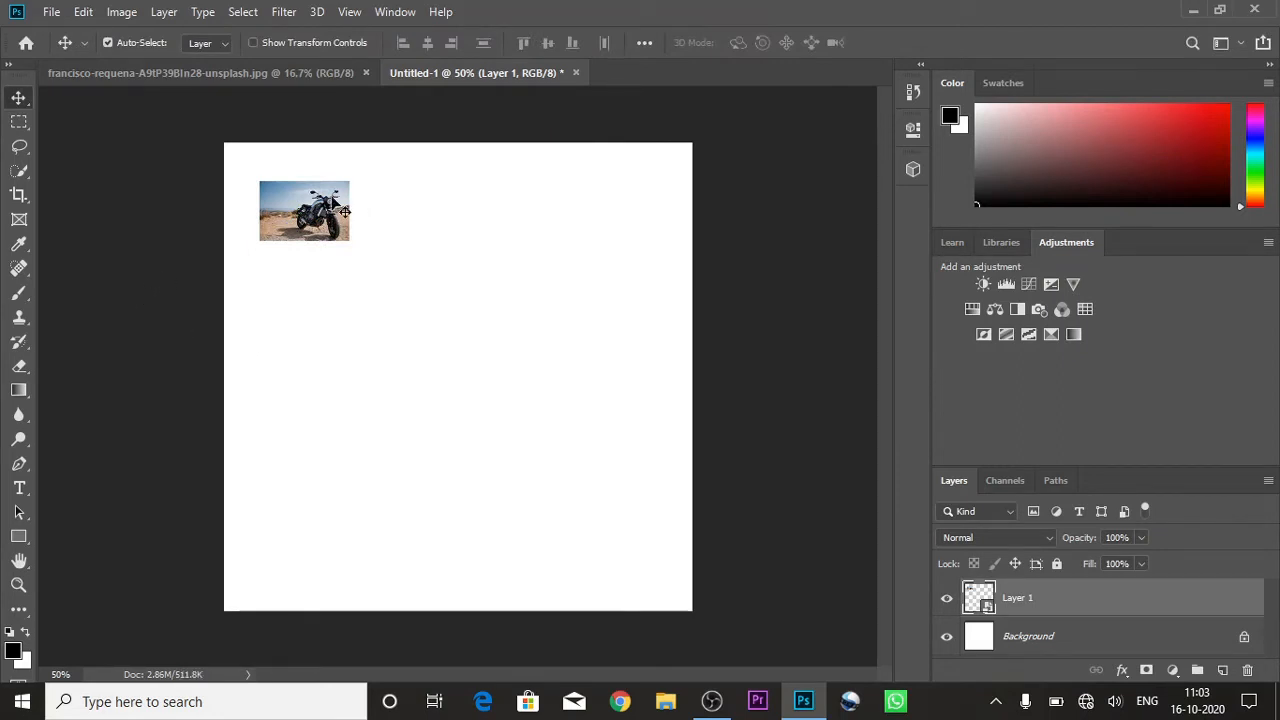
Step: Enlarge the tiny smart object to about 15.97% with Free Transform, centre it vertically on the canvas, and check its sharpness
{"action": "key", "text": "ctrl"}
{"action": "key", "text": "ctrl+t"}
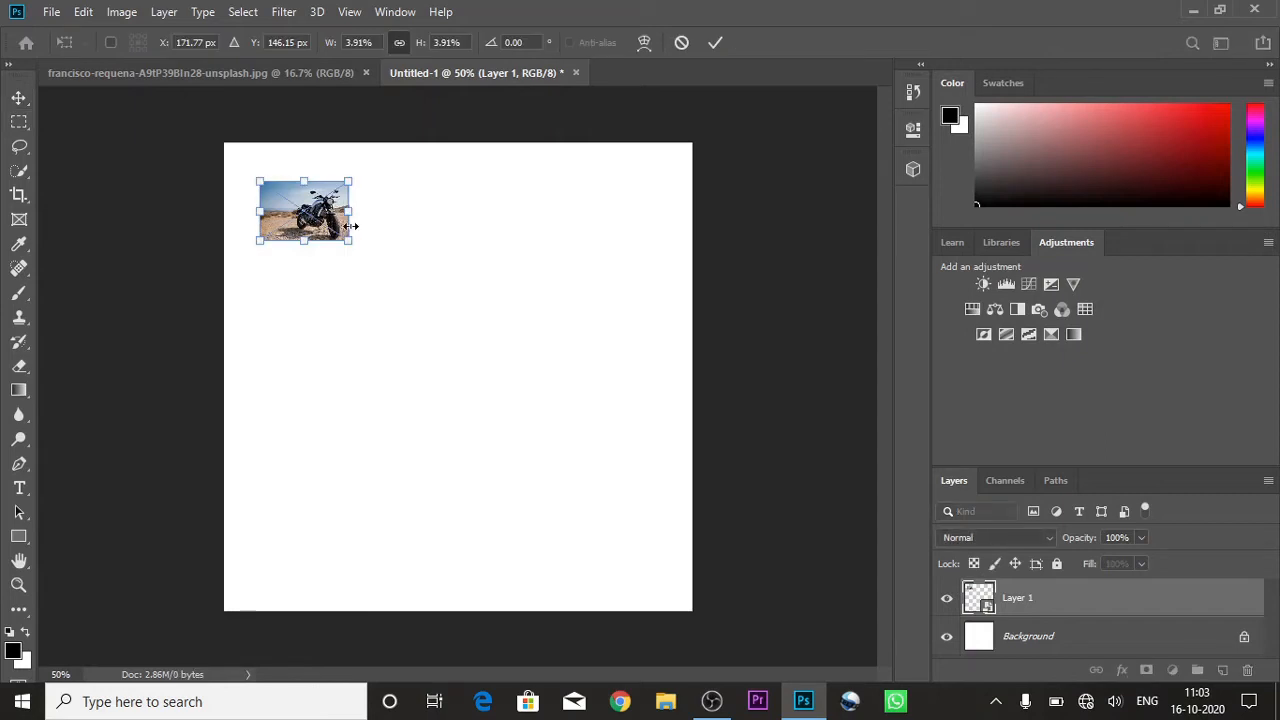
{"action": "left_click_drag", "start_coordinate": [349, 239], "coordinate": [556, 527]}
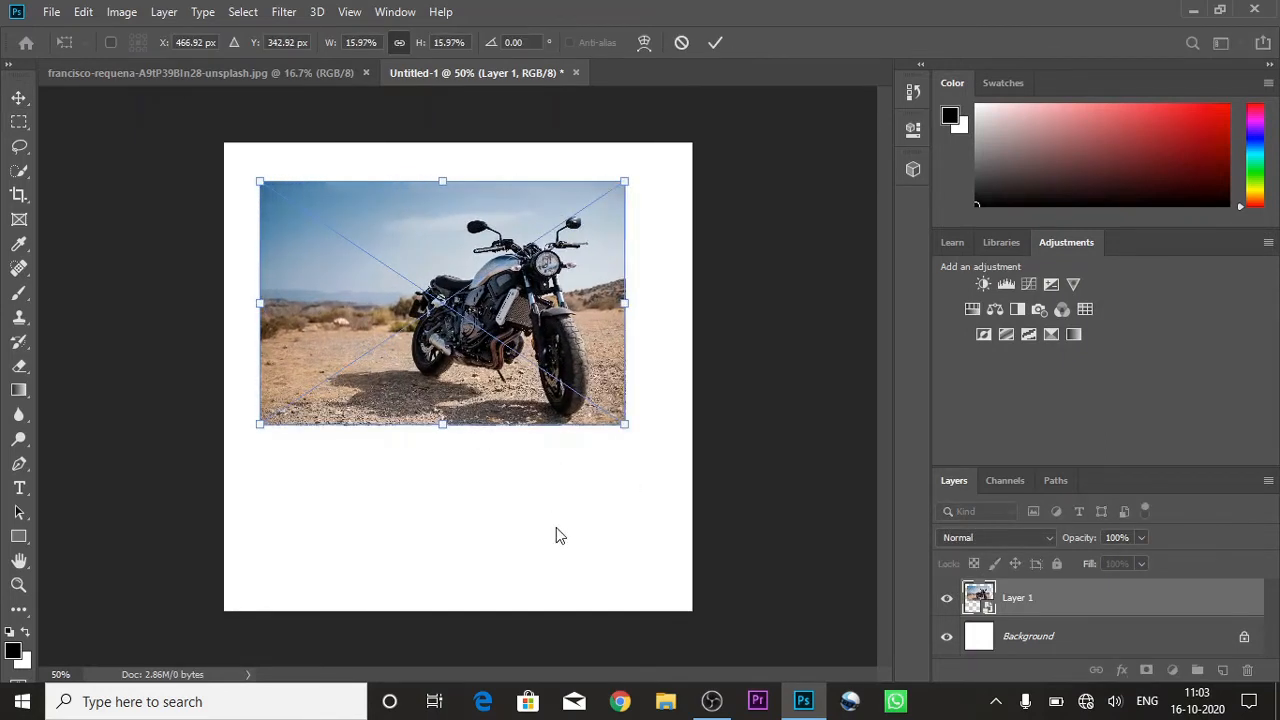
{"action": "left_click_drag", "start_coordinate": [510, 300], "coordinate": [520, 383]}
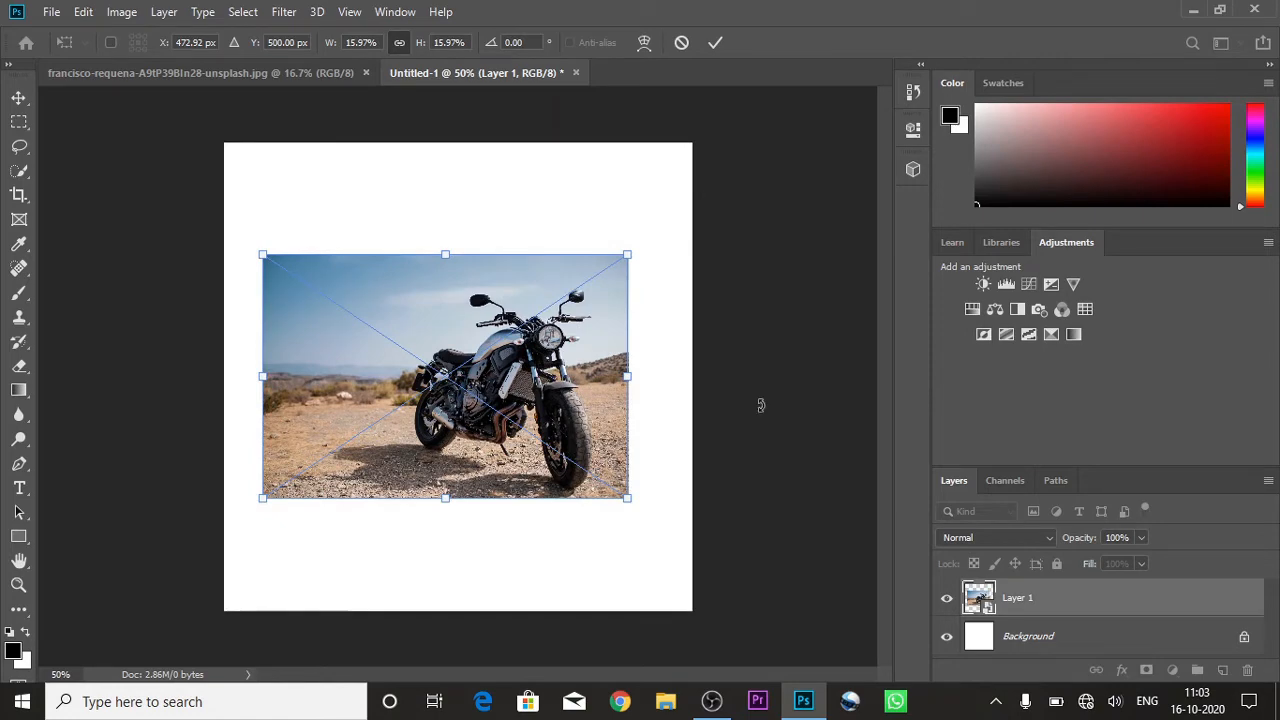
{"action": "key", "text": "ctrl+plus"}
{"action": "key", "text": "ctrl+plus"}
{"action": "key", "text": "ctrl+plus"}
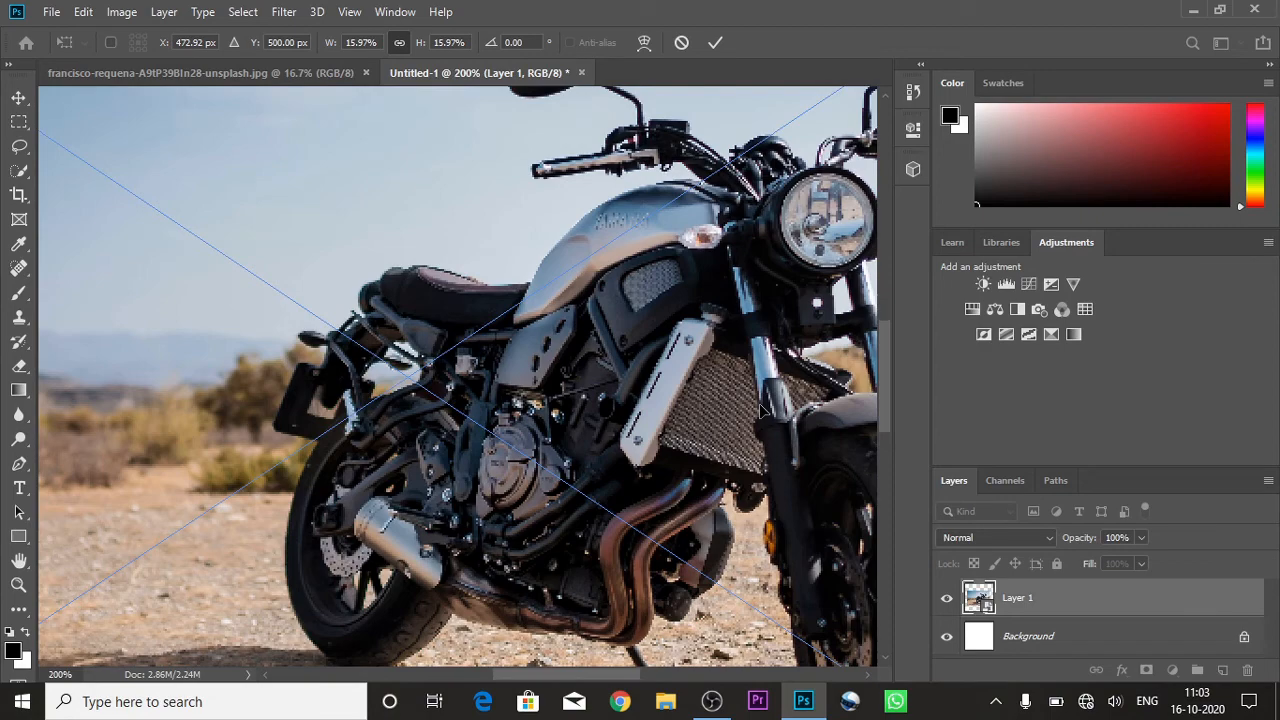
{"action": "key", "text": "ctrl+minus"}
{"action": "key", "text": "ctrl+minus"}
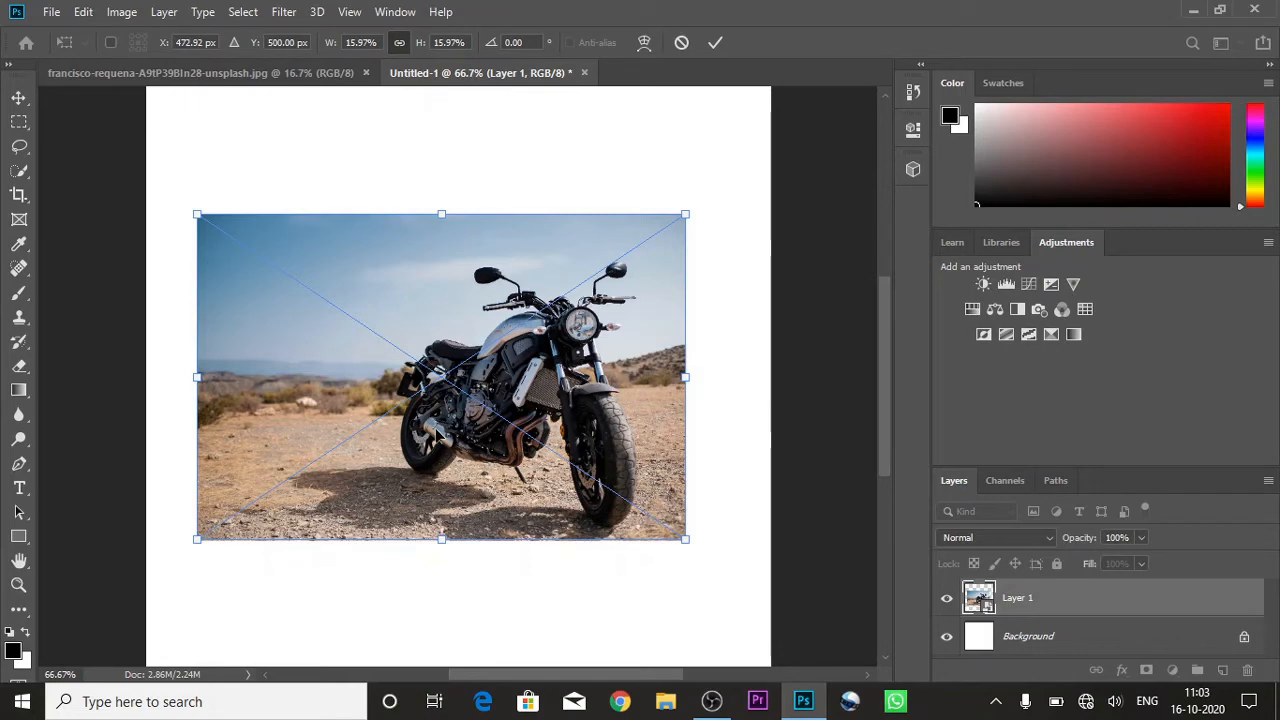
Step: Try to paint on the smart object with the Brush tool and decline rasterizing it
{"action": "left_click", "coordinate": [19, 293]}
{"action": "left_click", "coordinate": [398, 337]}
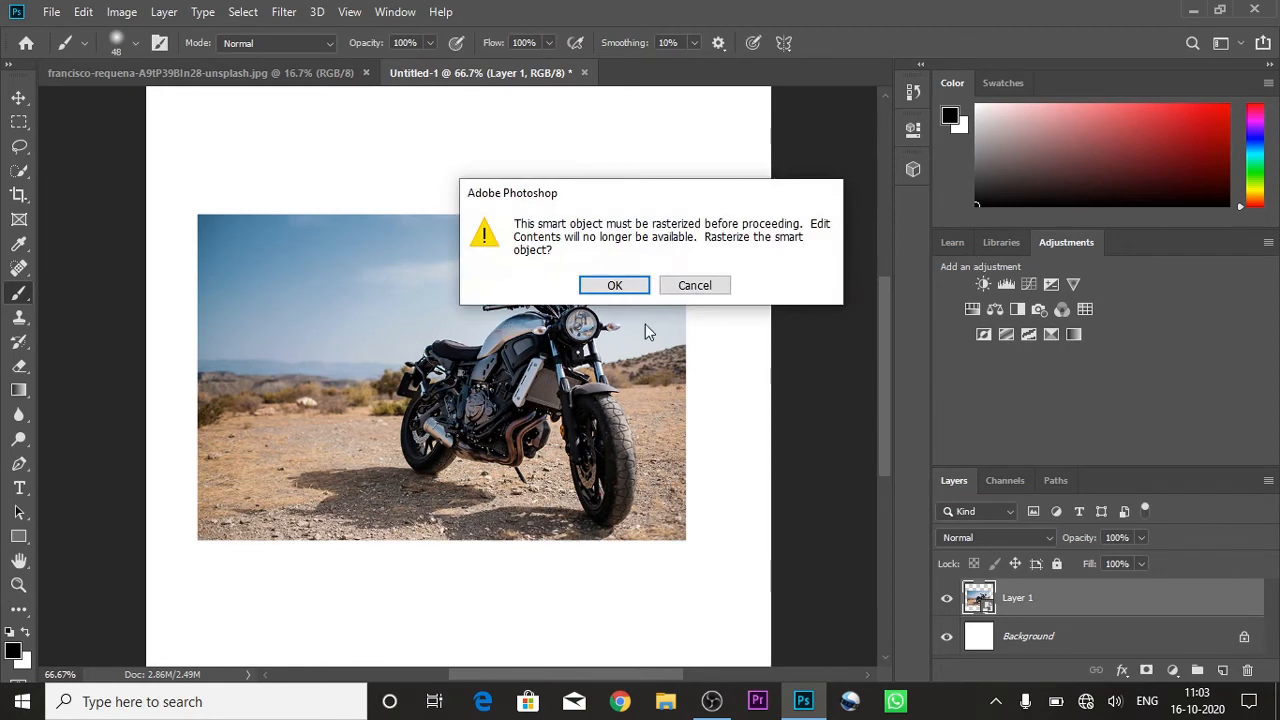
{"action": "left_click", "coordinate": [722, 285]}
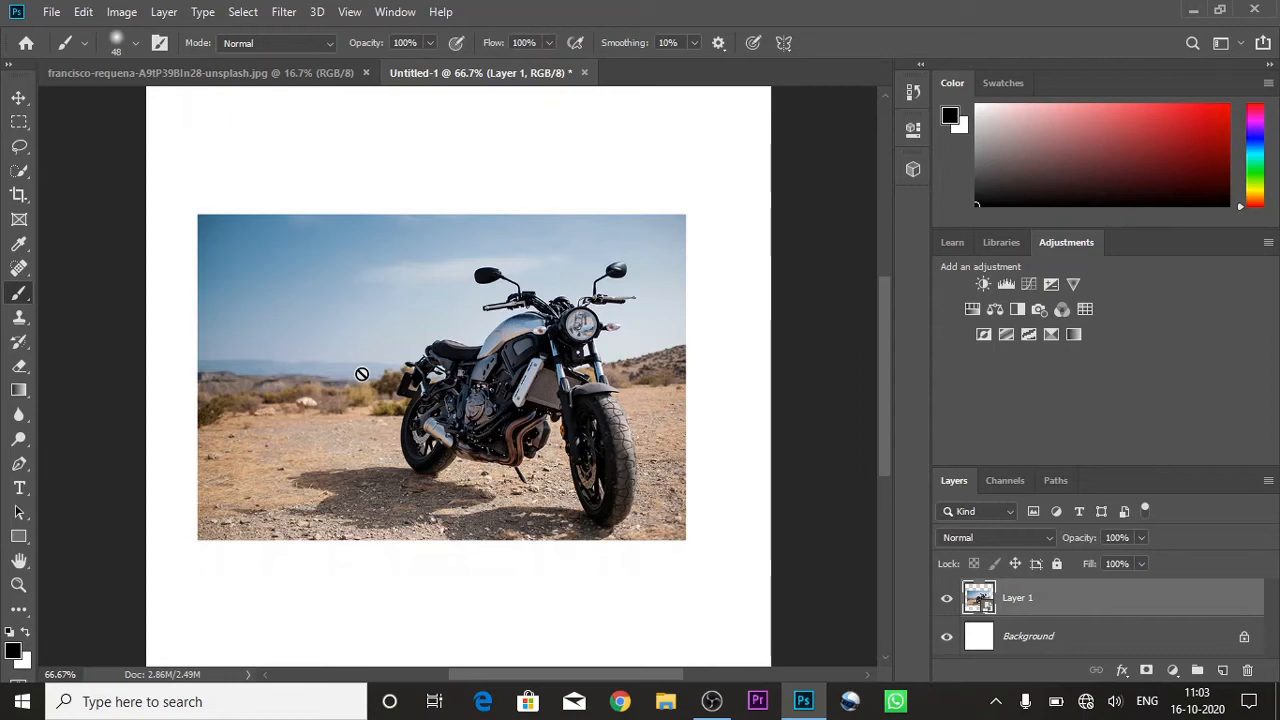
Step: Open the smart object's contents for editing, paint test brush strokes over the motorcycle, and undo them
{"action": "double_click", "coordinate": [980, 600]}
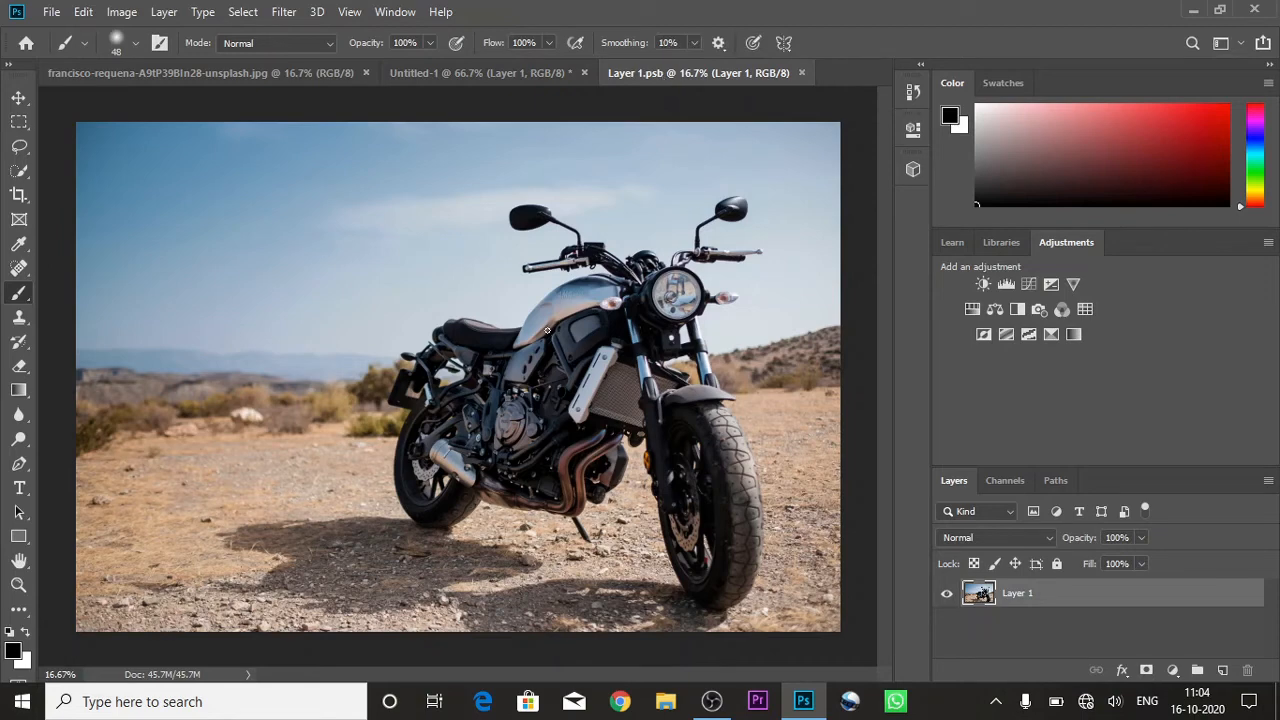
{"action": "left_click_drag", "start_coordinate": [545, 298], "coordinate": [548, 330]}
{"action": "mouse_move", "coordinate": [276, 364]}
{"action": "left_mouse_down"}
{"action": "mouse_move", "coordinate": [414, 362]}
{"action": "mouse_move", "coordinate": [336, 402]}
{"action": "mouse_move", "coordinate": [386, 458]}
{"action": "mouse_move", "coordinate": [590, 308]}
{"action": "left_mouse_up"}
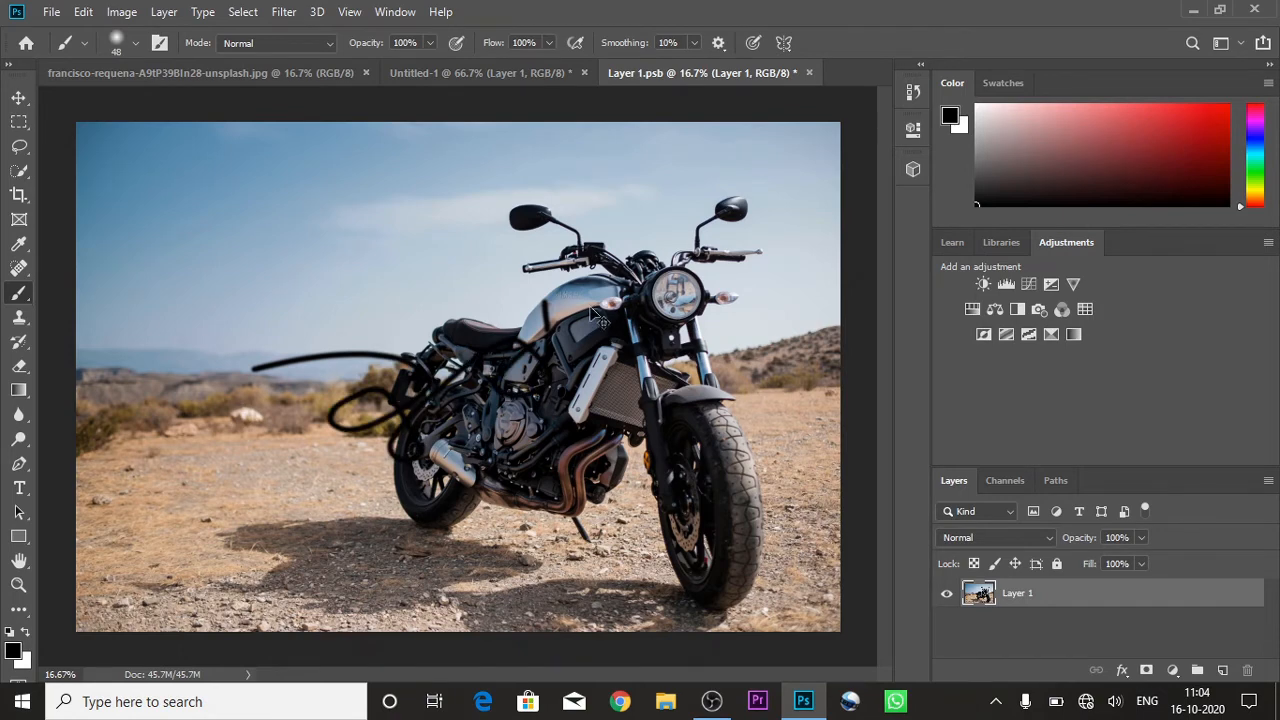
{"action": "key", "text": "ctrl+z"}
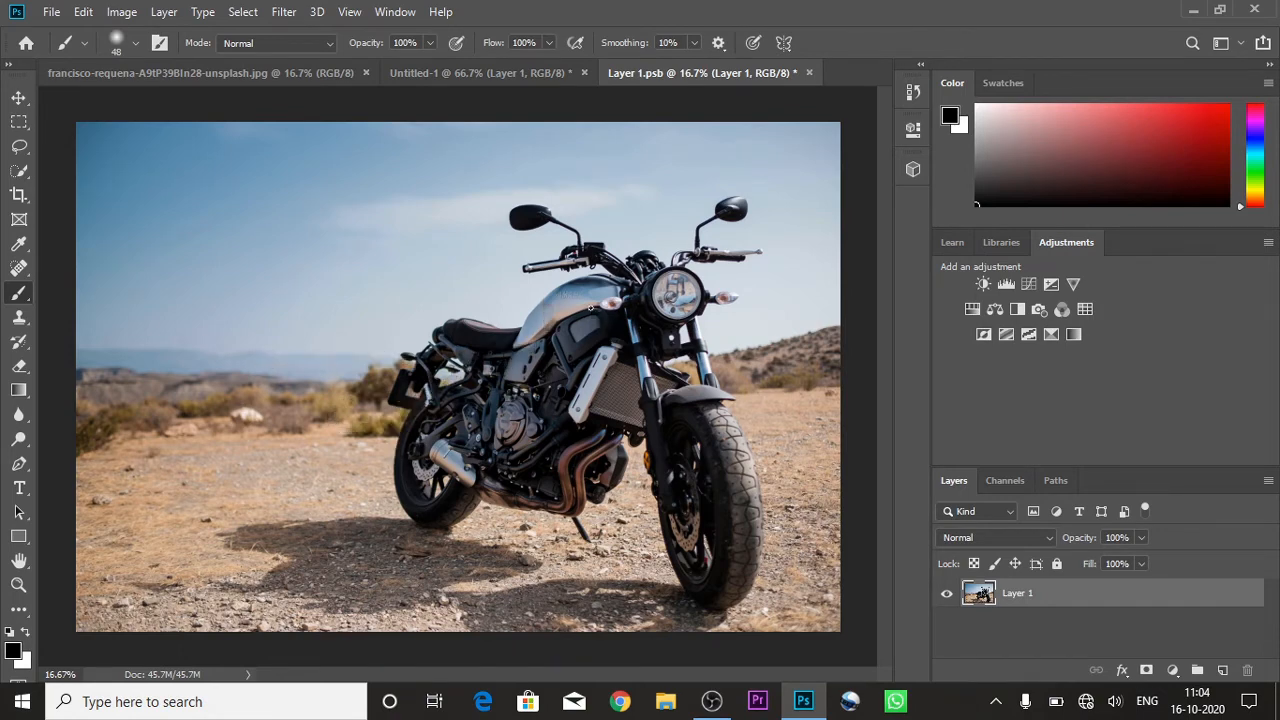
Step: Move the photo layer inside the smart object so that the motorcycle's tank lettering and headlight are in view
{"action": "left_click", "coordinate": [18, 98]}
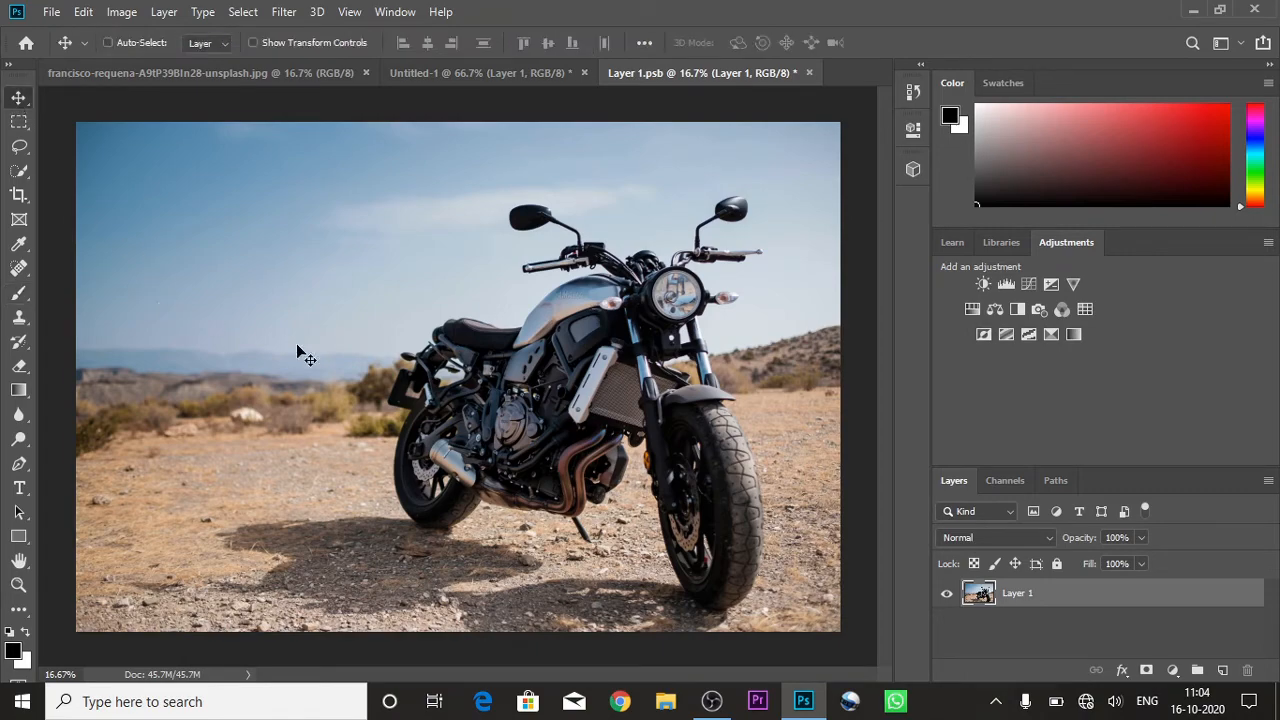
{"action": "key", "text": "ctrl+plus"}
{"action": "key", "text": "ctrl+plus"}
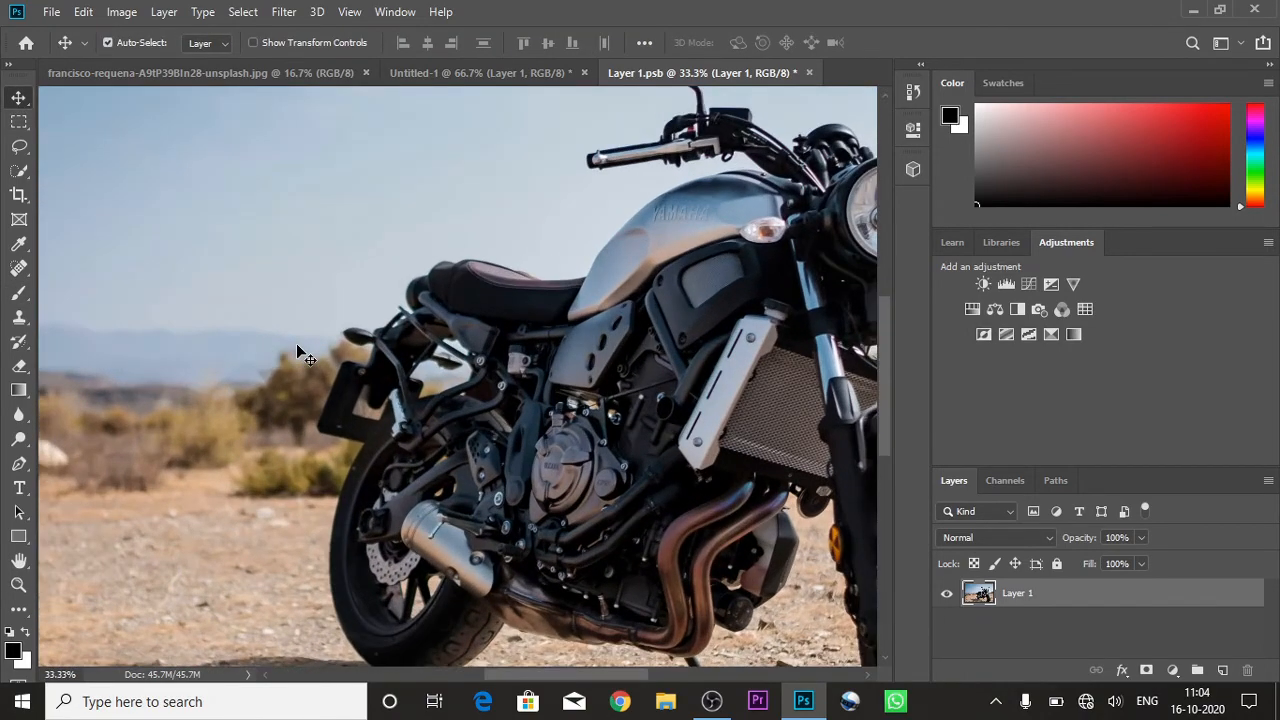
{"action": "left_click_drag", "start_coordinate": [297, 345], "coordinate": [586, 203]}
{"action": "left_click_drag", "start_coordinate": [701, 214], "coordinate": [282, 458]}
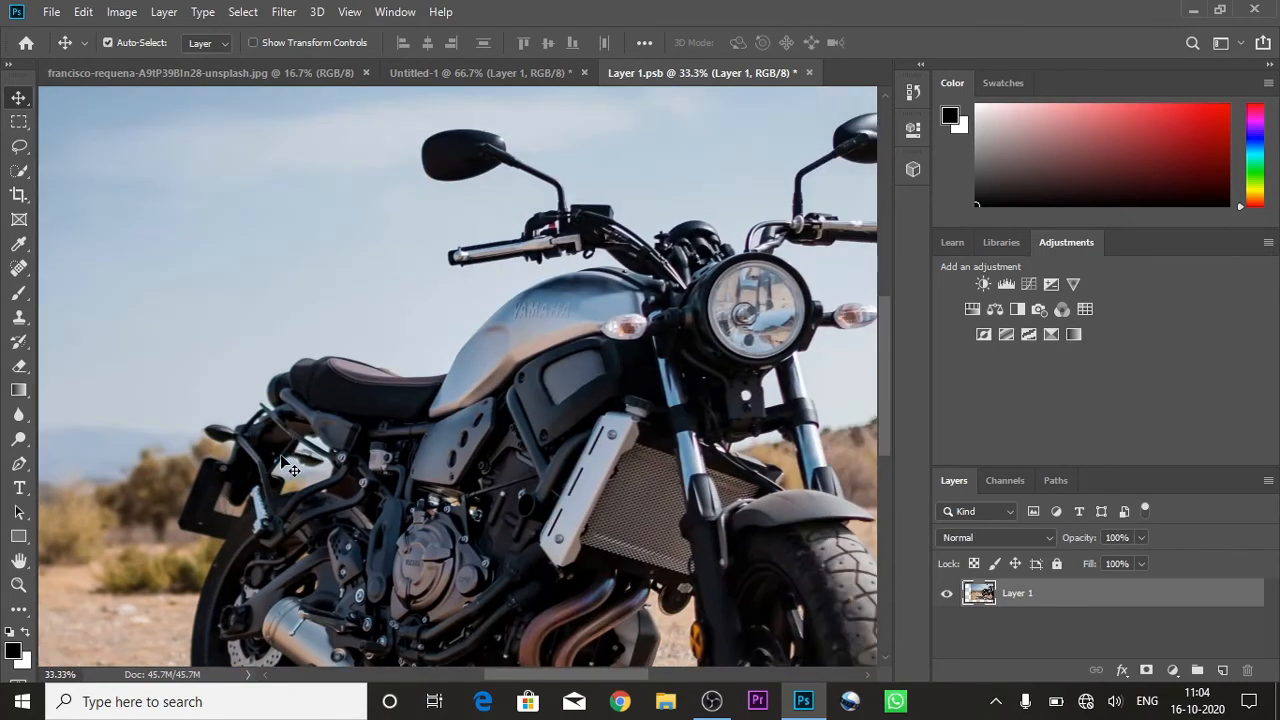
{"action": "left_click_drag", "start_coordinate": [728, 294], "coordinate": [508, 485]}
{"action": "left_click_drag", "start_coordinate": [508, 485], "coordinate": [628, 281]}
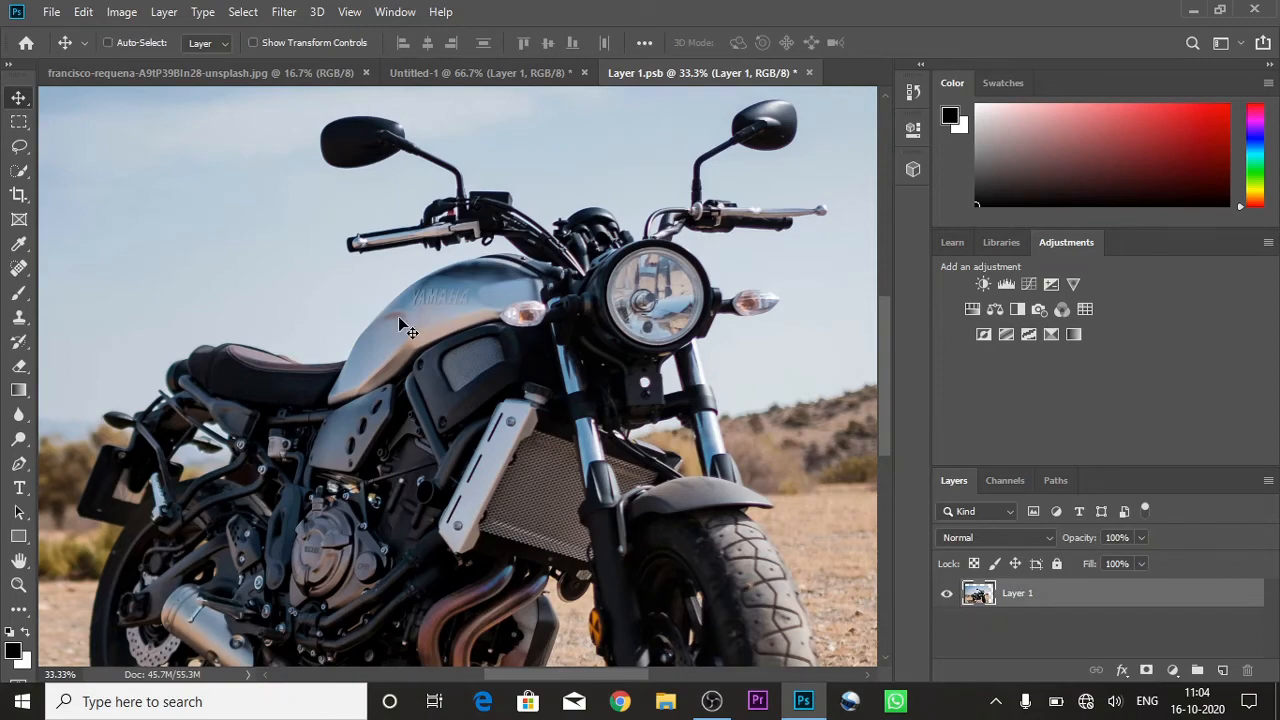
{"action": "key", "text": "ctrl+plus"}
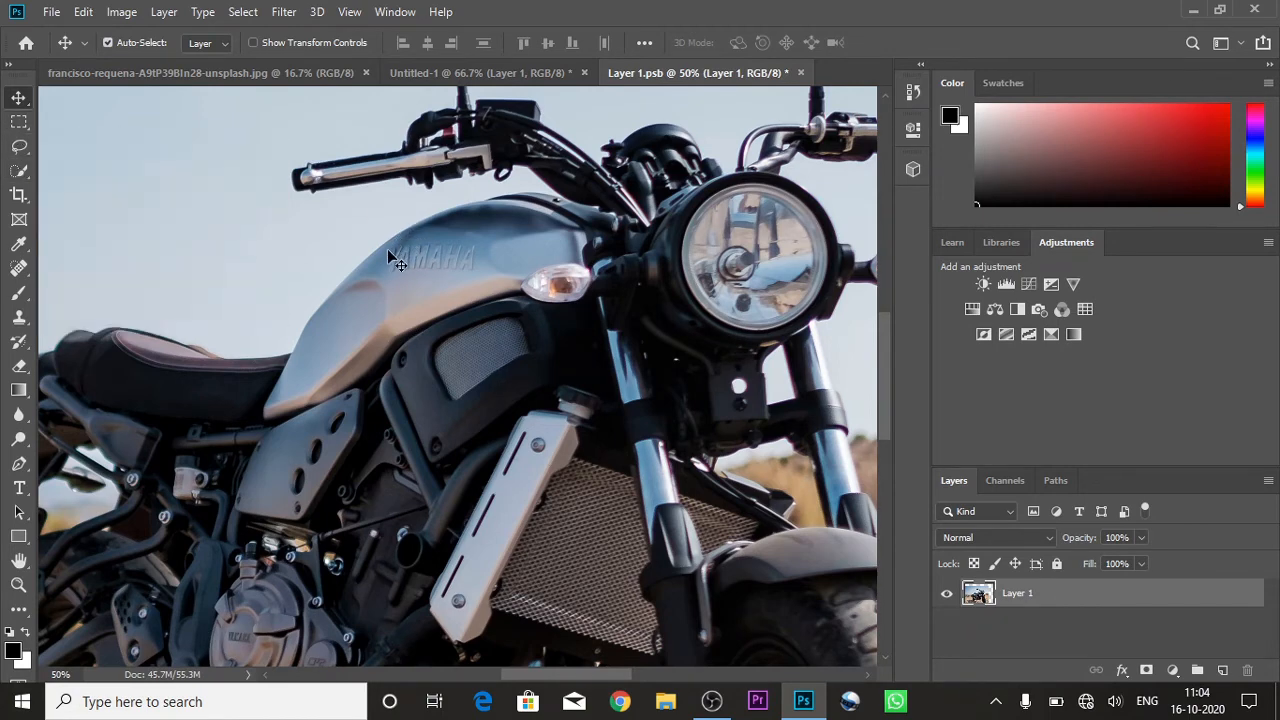
{"action": "left_click_drag", "start_coordinate": [388, 251], "coordinate": [411, 273]}
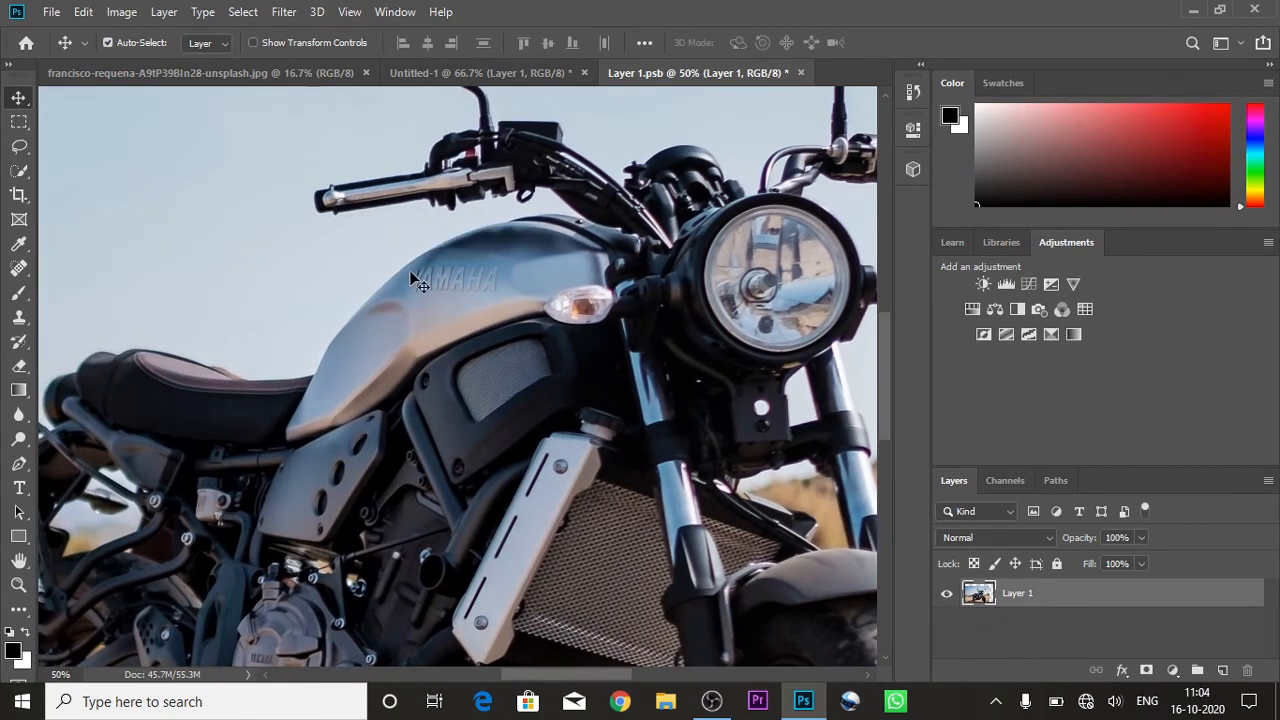
Step: Copy the YAMAHA lettering on the tank to a new layer using a rectangular selection, and check it with Layer 1 temporarily hidden
{"action": "left_click", "coordinate": [22, 124]}
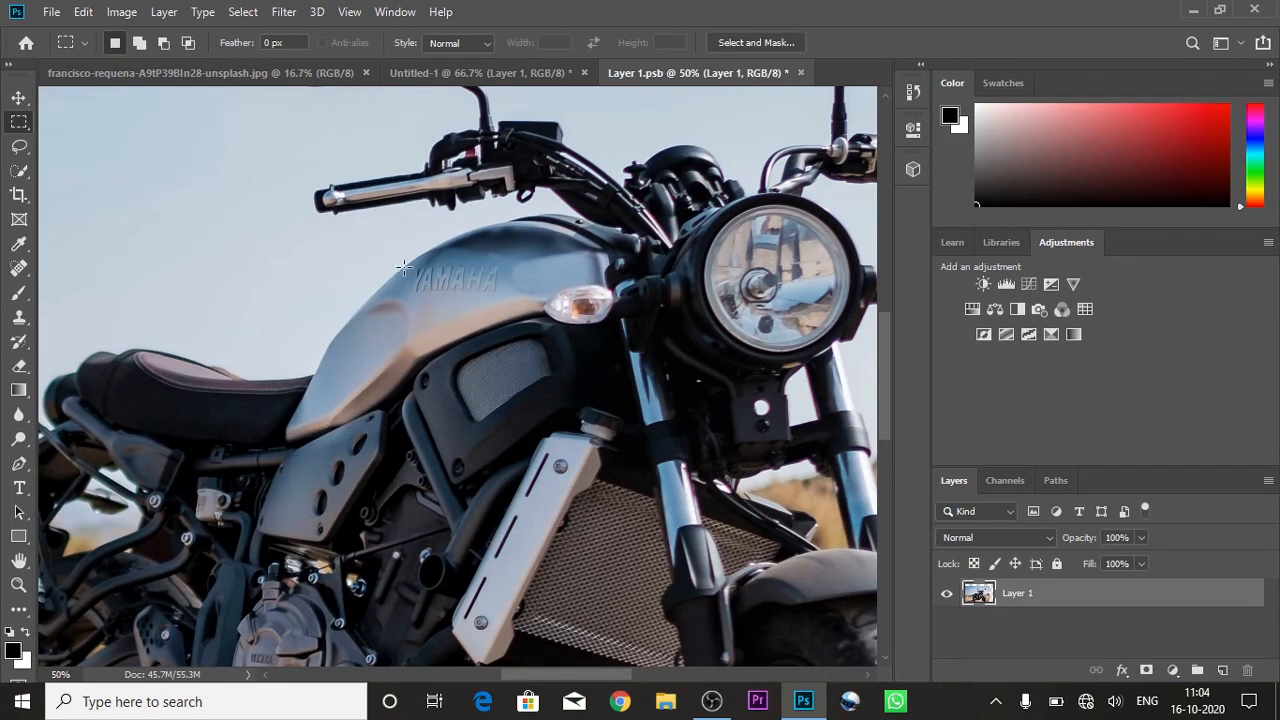
{"action": "left_click_drag", "start_coordinate": [404, 267], "coordinate": [507, 297]}
{"action": "key", "text": "ctrl+j"}
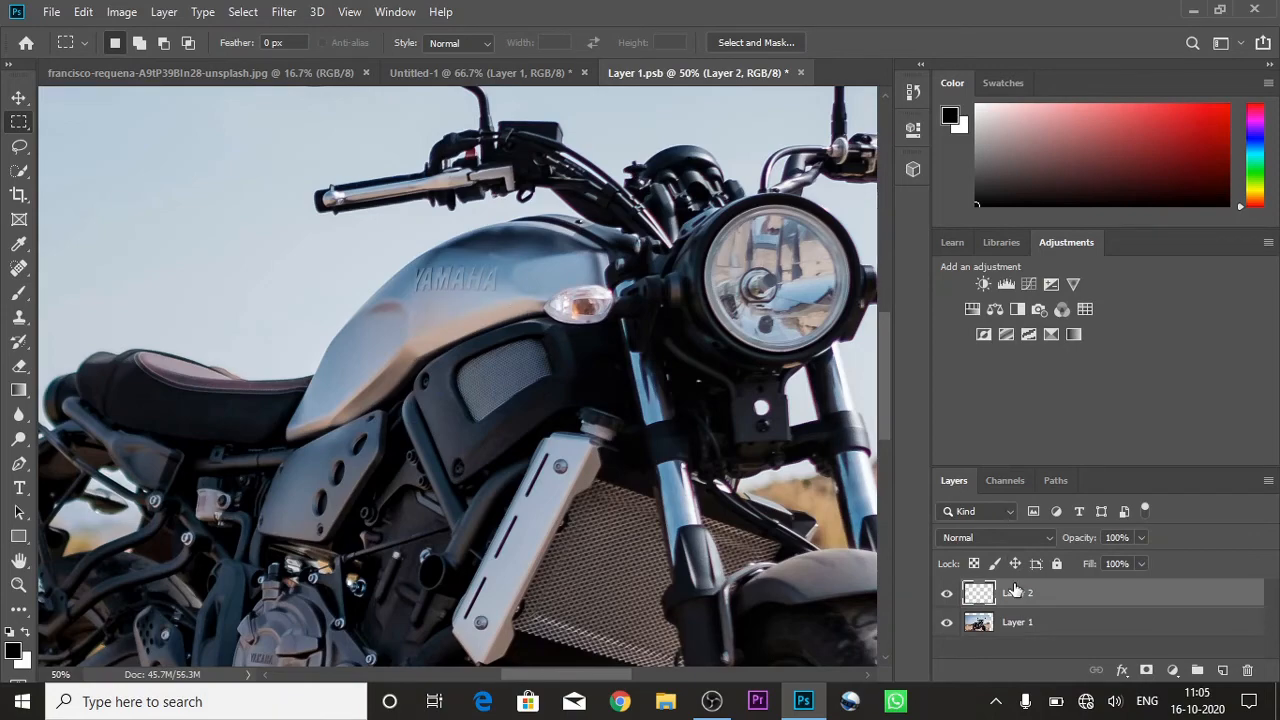
{"action": "left_click", "coordinate": [948, 623]}
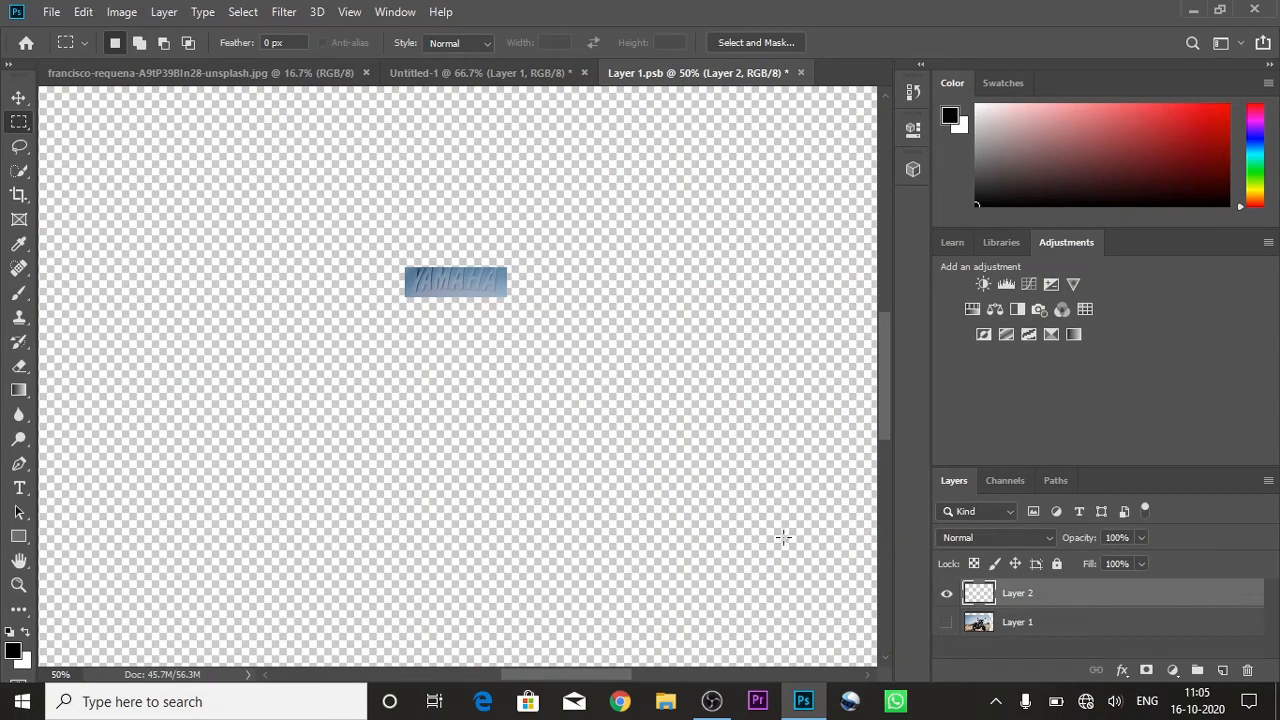
{"action": "left_click", "coordinate": [946, 623]}
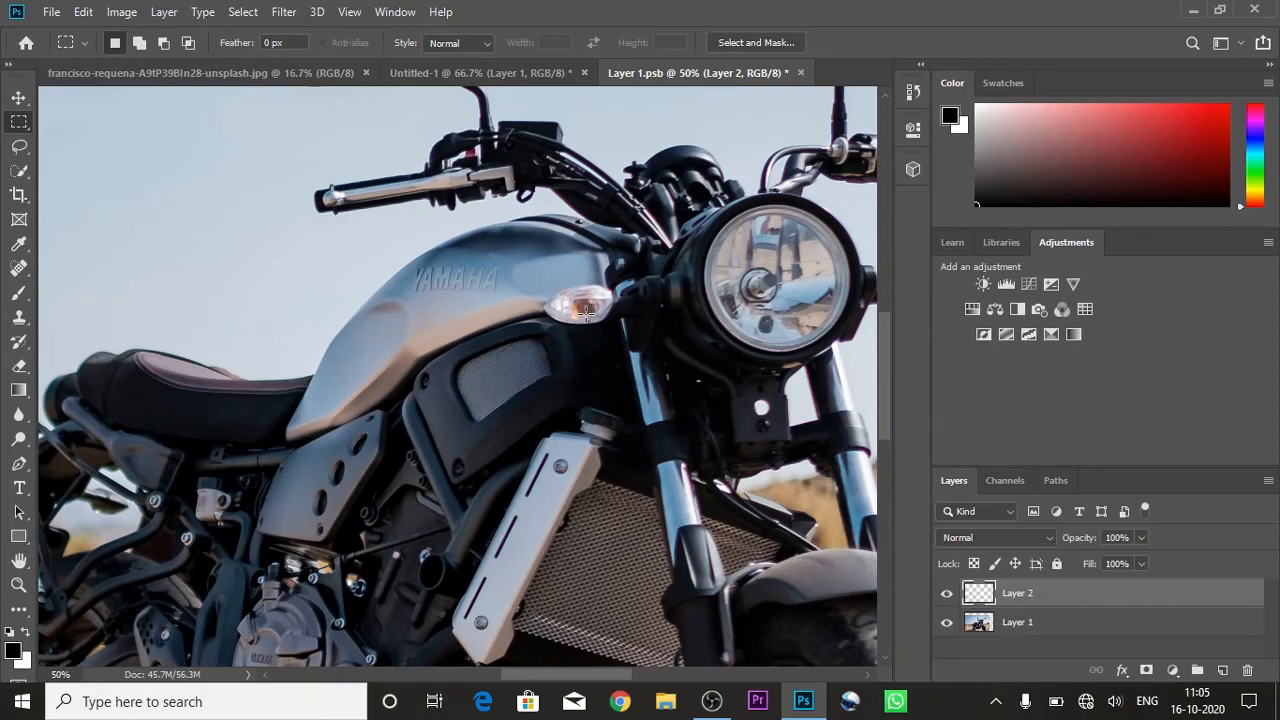
{"action": "key", "text": "shift+F5"}
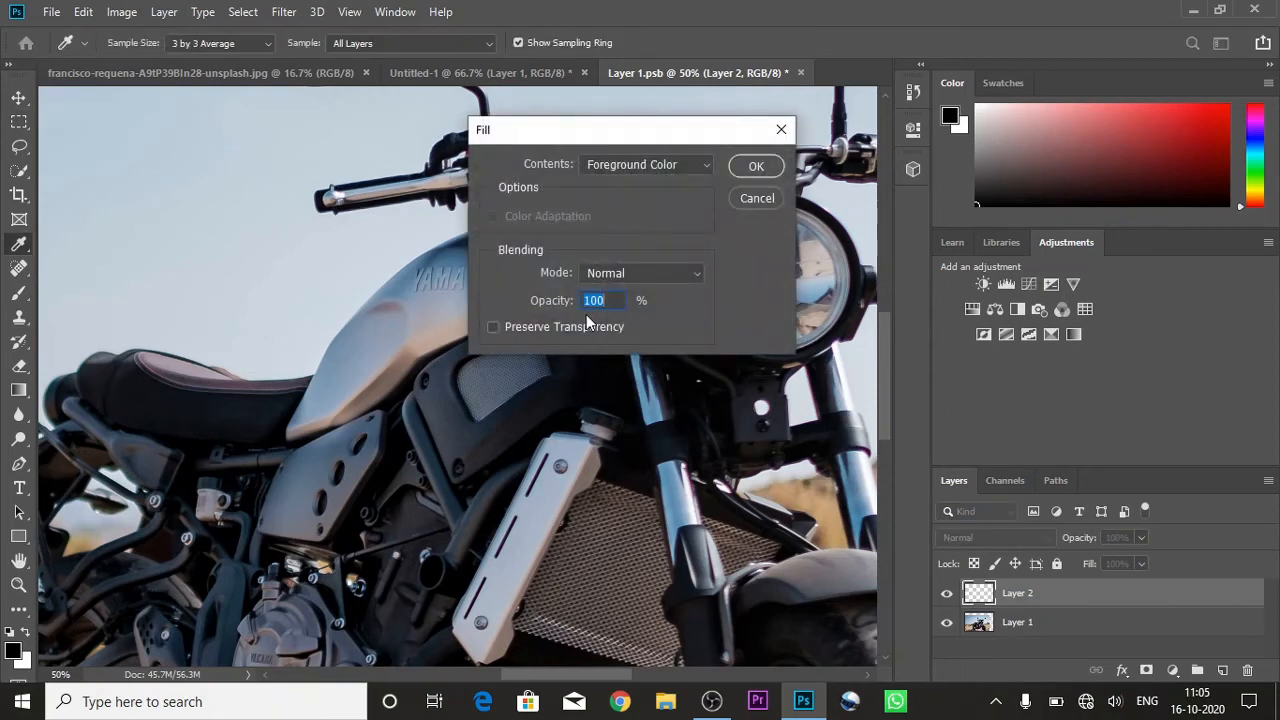
{"action": "left_click", "coordinate": [706, 172]}
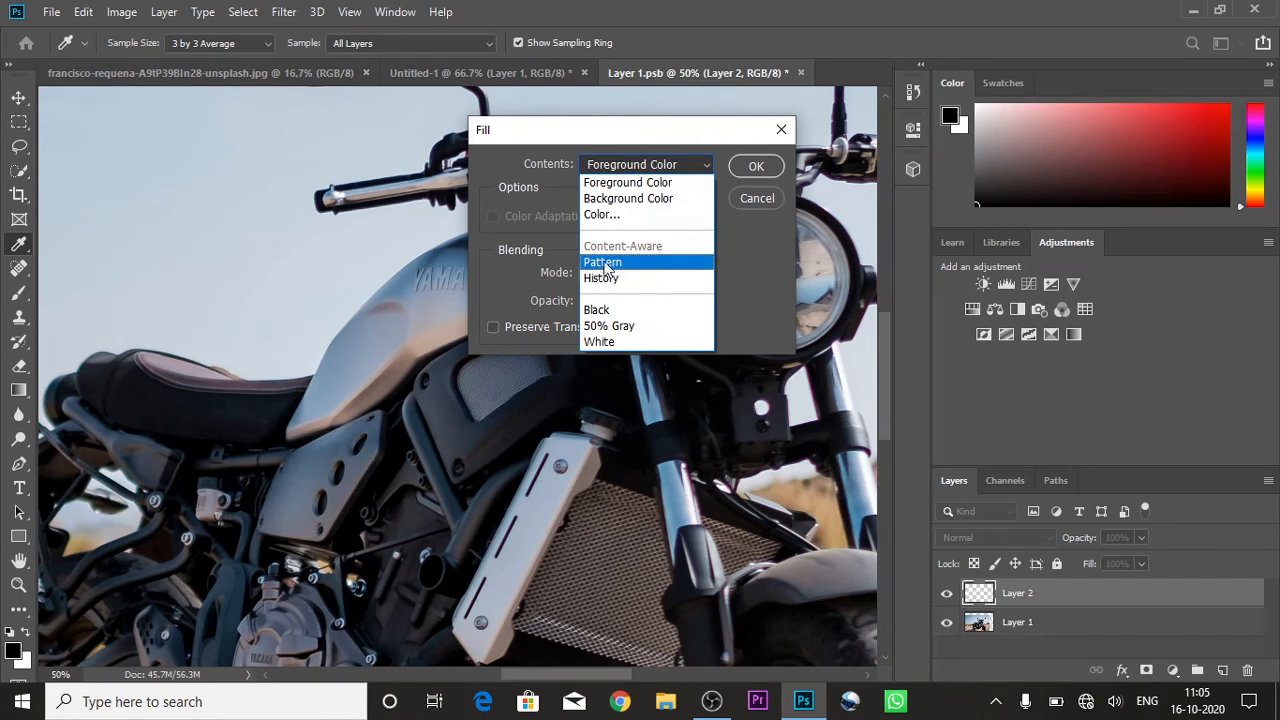
{"action": "left_click", "coordinate": [780, 126]}
{"action": "left_click", "coordinate": [650, 165]}
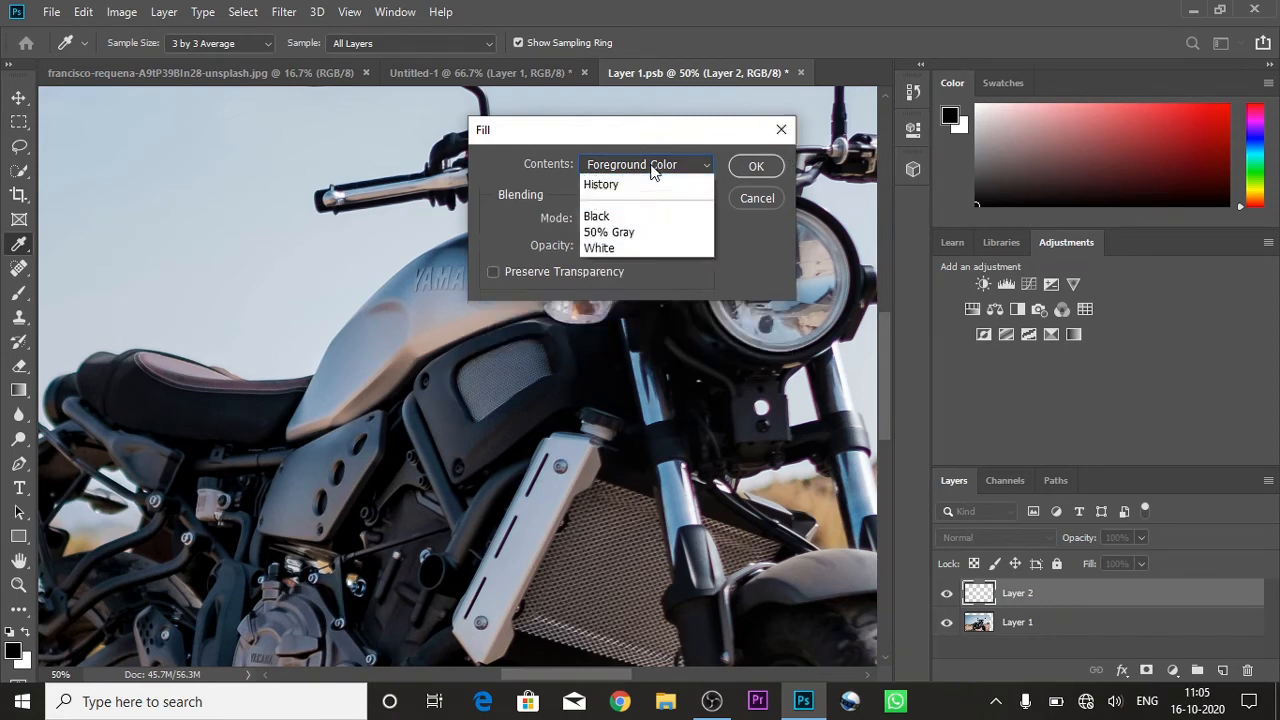
{"action": "left_click", "coordinate": [740, 334]}
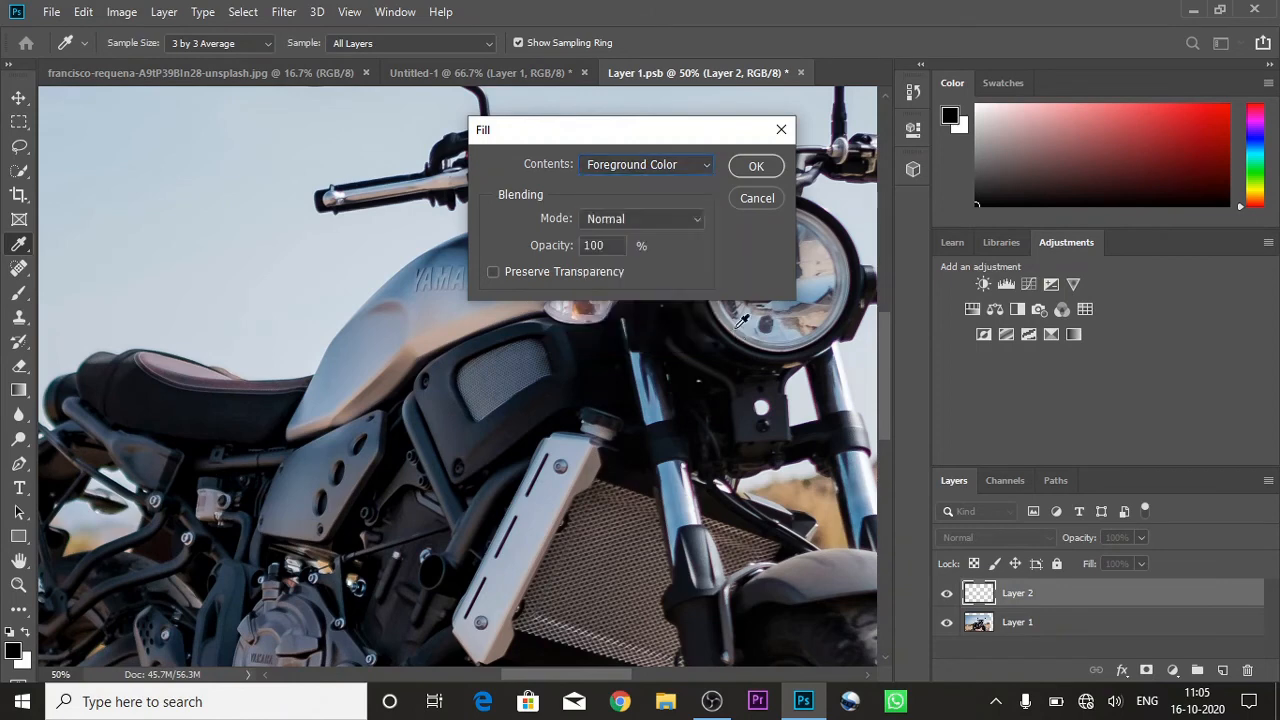
{"action": "left_click", "coordinate": [781, 128]}
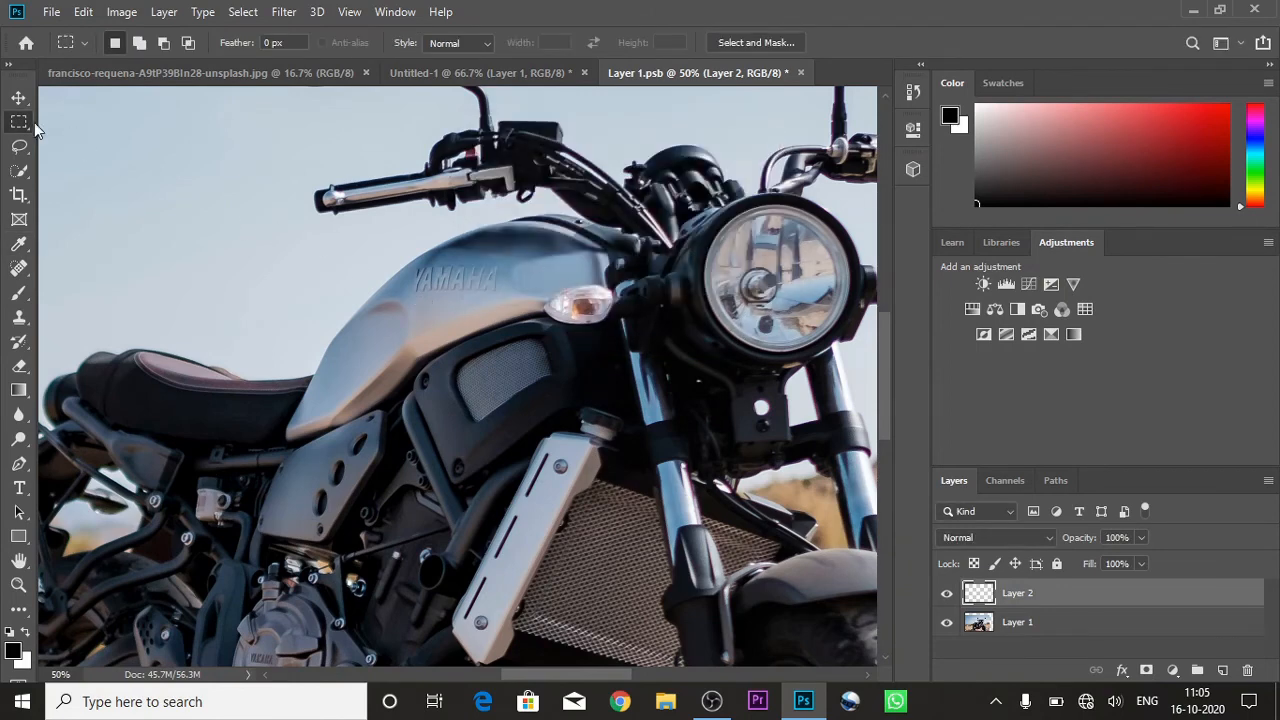
Step: Select the YAMAHA lettering on the tank with a rectangular marquee and cover it on Layer 2 with a Content-Aware fill at 100% opacity
{"action": "left_click_drag", "start_coordinate": [404, 265], "coordinate": [506, 294]}
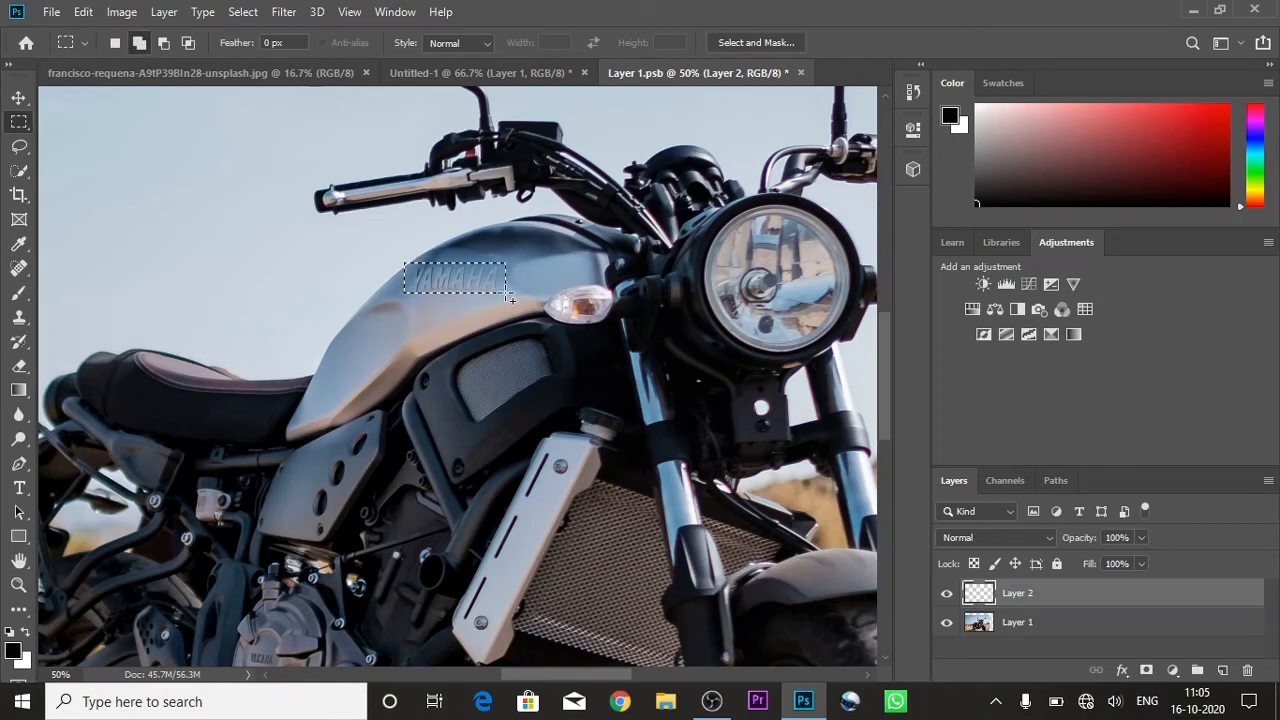
{"action": "key", "text": "shift+F5"}
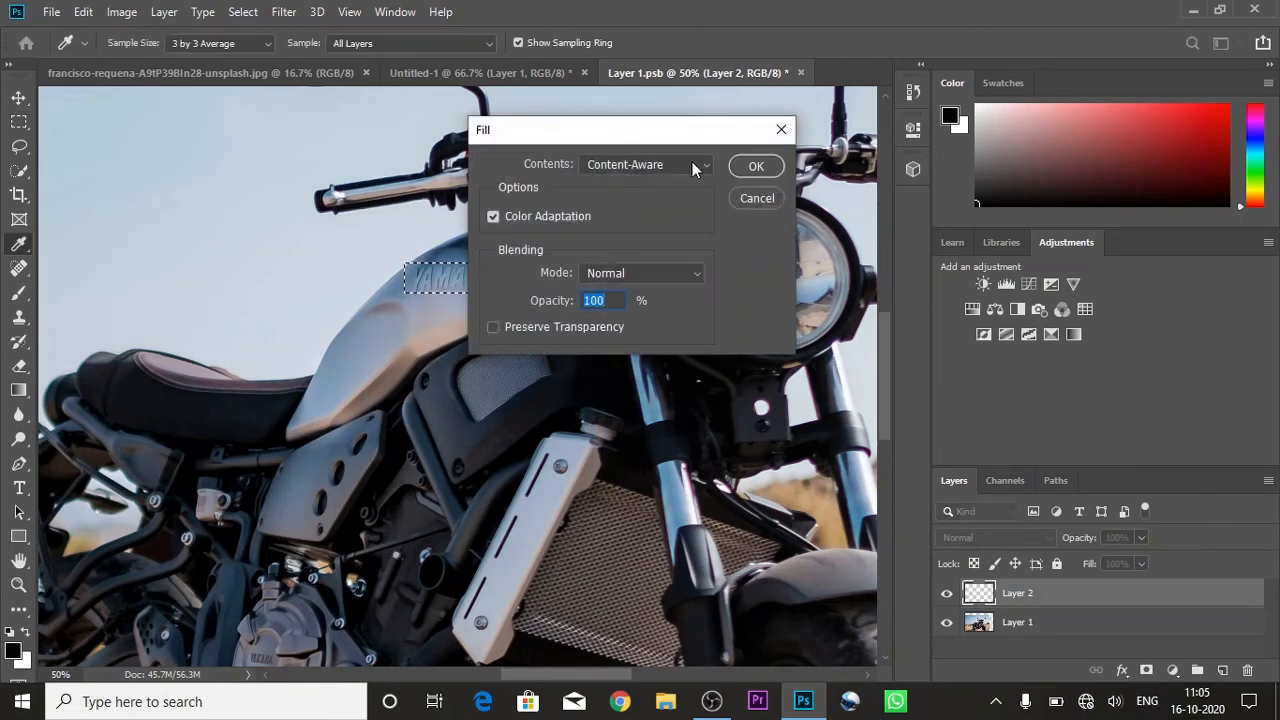
{"action": "left_click", "coordinate": [740, 166]}
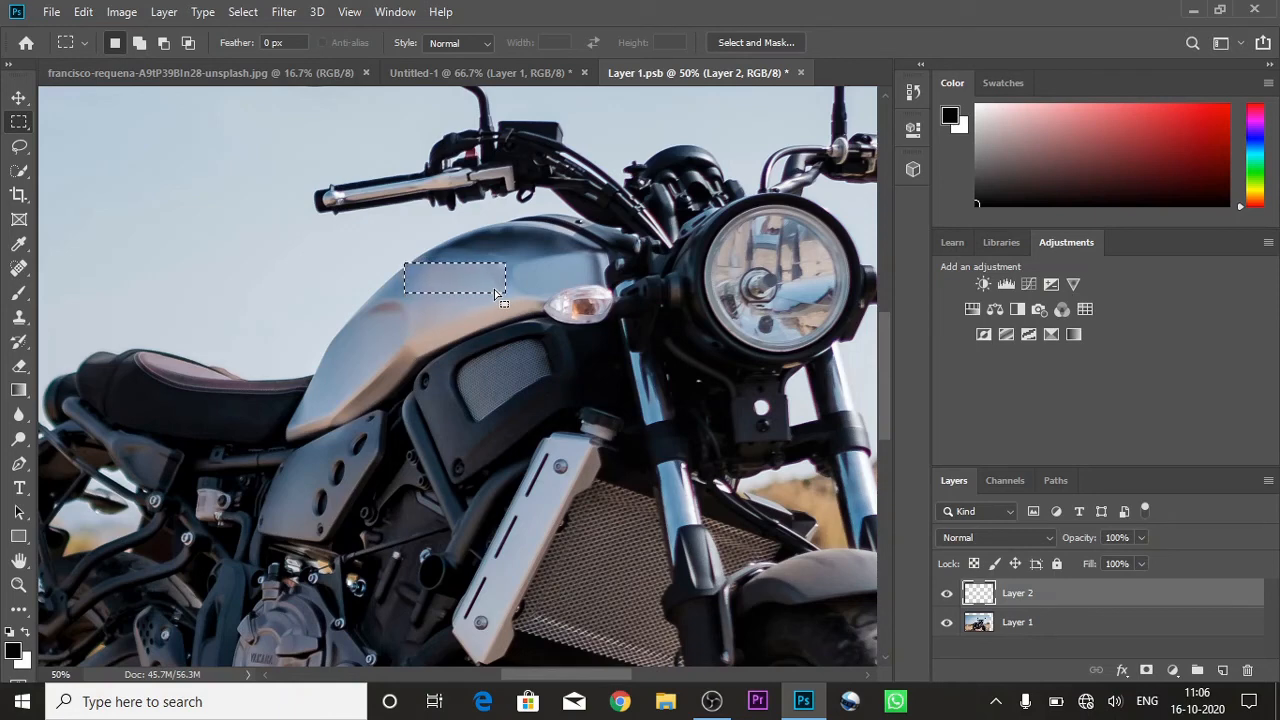
Step: Select Layer 1 with the Move tool and shift its marquee-selected patch on the tank slightly
{"action": "left_click", "coordinate": [19, 97]}
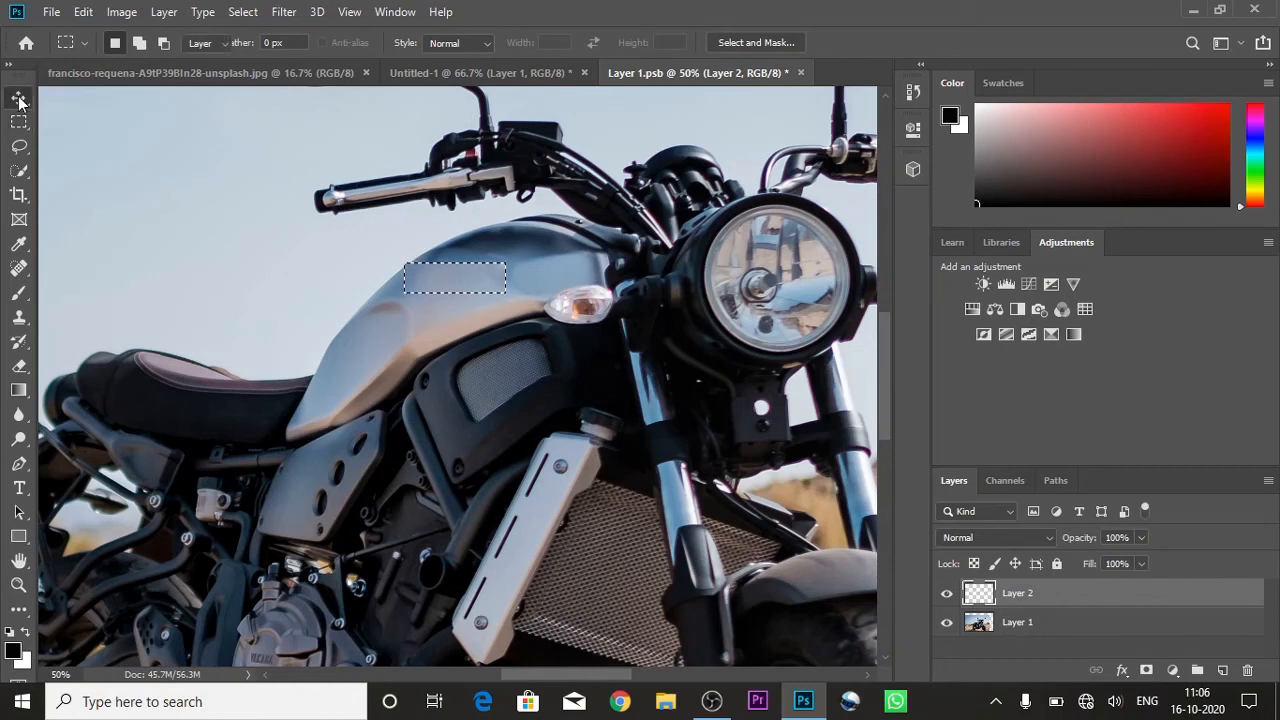
{"action": "left_click", "coordinate": [632, 340]}
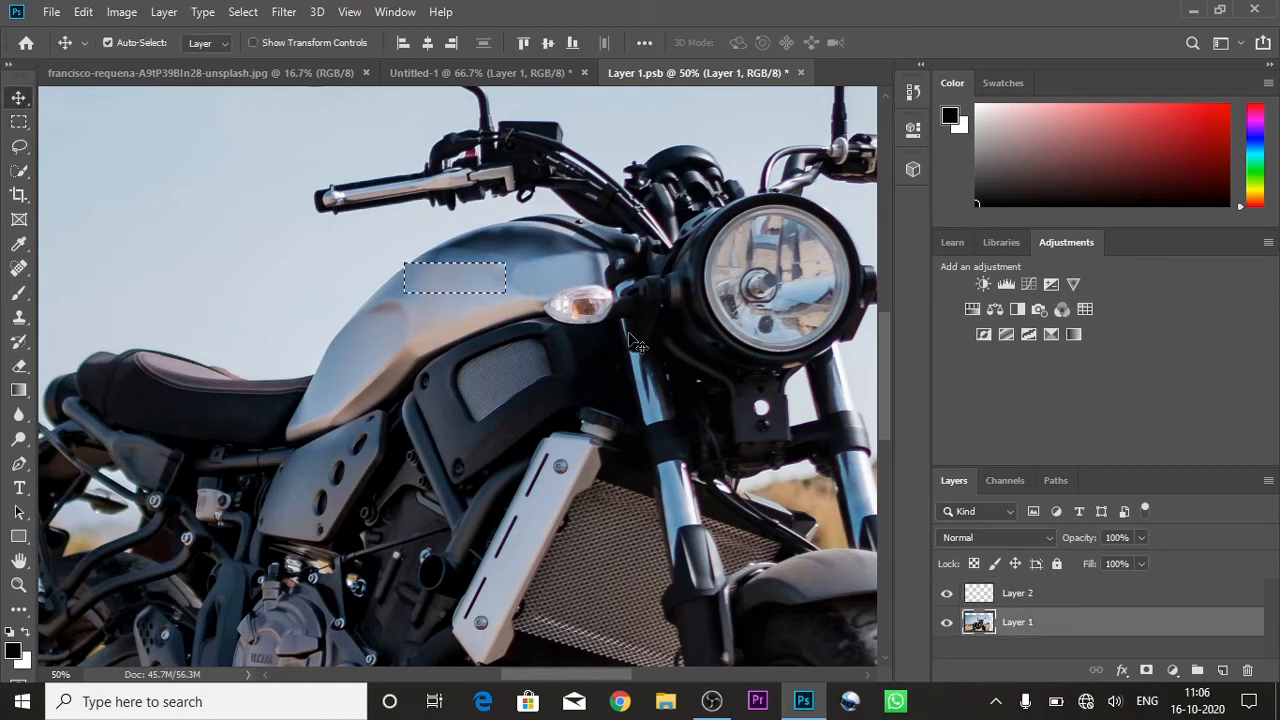
{"action": "mouse_move", "coordinate": [446, 288]}
{"action": "left_mouse_down"}
{"action": "mouse_move", "coordinate": [522, 322]}
{"action": "mouse_move", "coordinate": [445, 285]}
{"action": "left_mouse_up"}
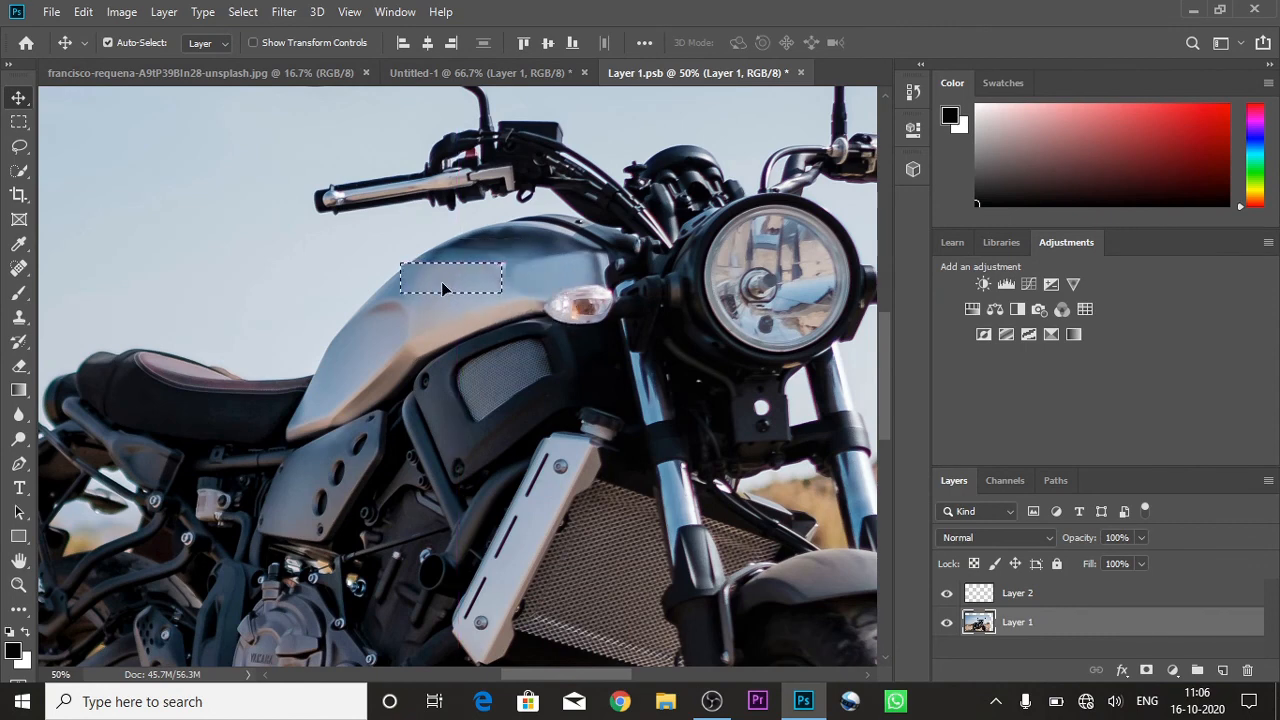